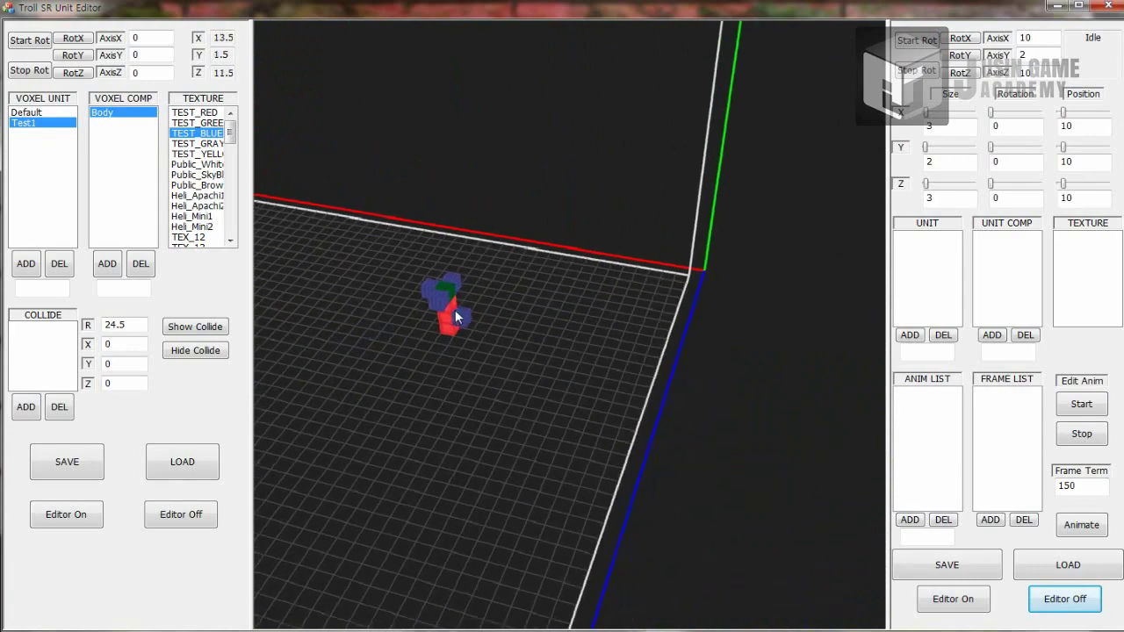
Step: Add a voxel component named TT to the Test1 unit and make it the active component
middle_drag(450, 288, 774, 280)
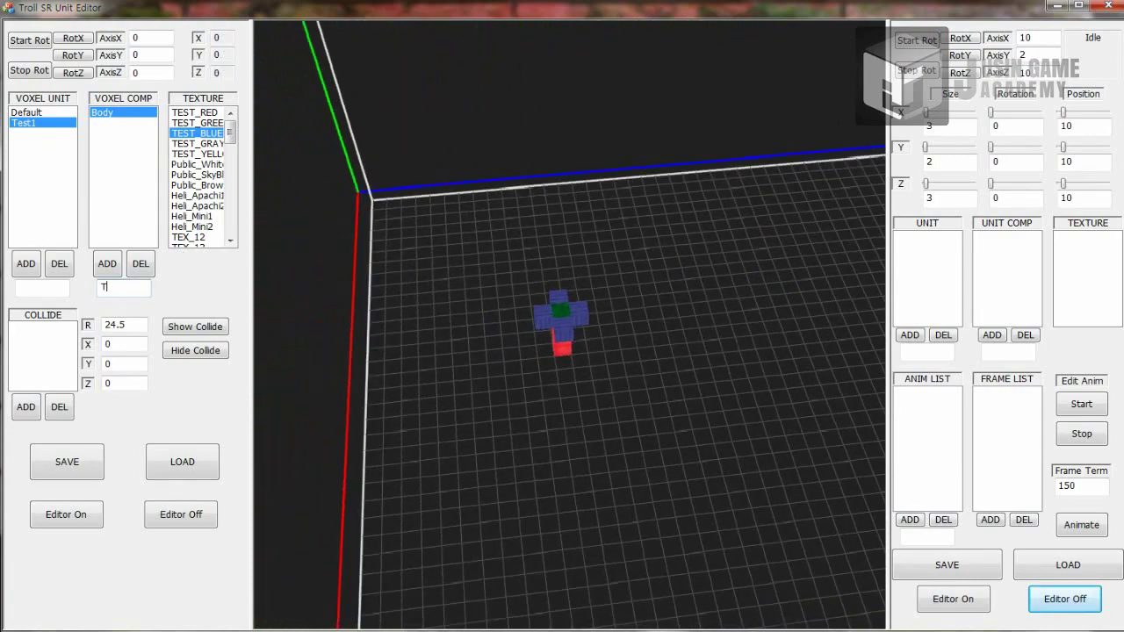
click(109, 266)
click(113, 124)
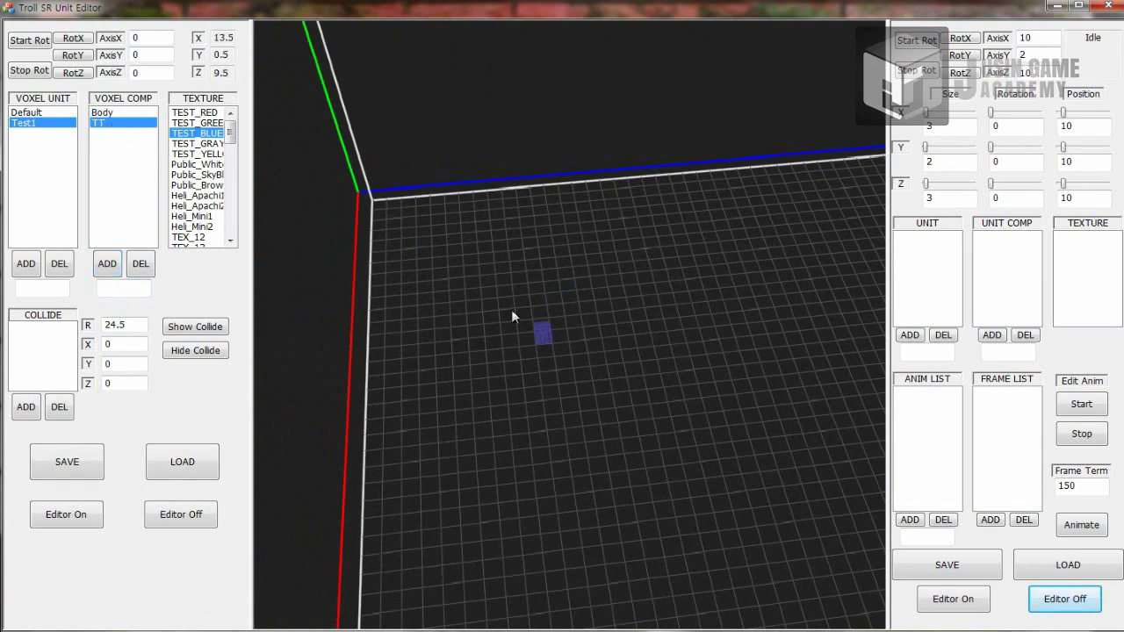
Step: Scatter single gray voxels across the grid floor in the TT component using the TEST_GRAY texture
click(188, 143)
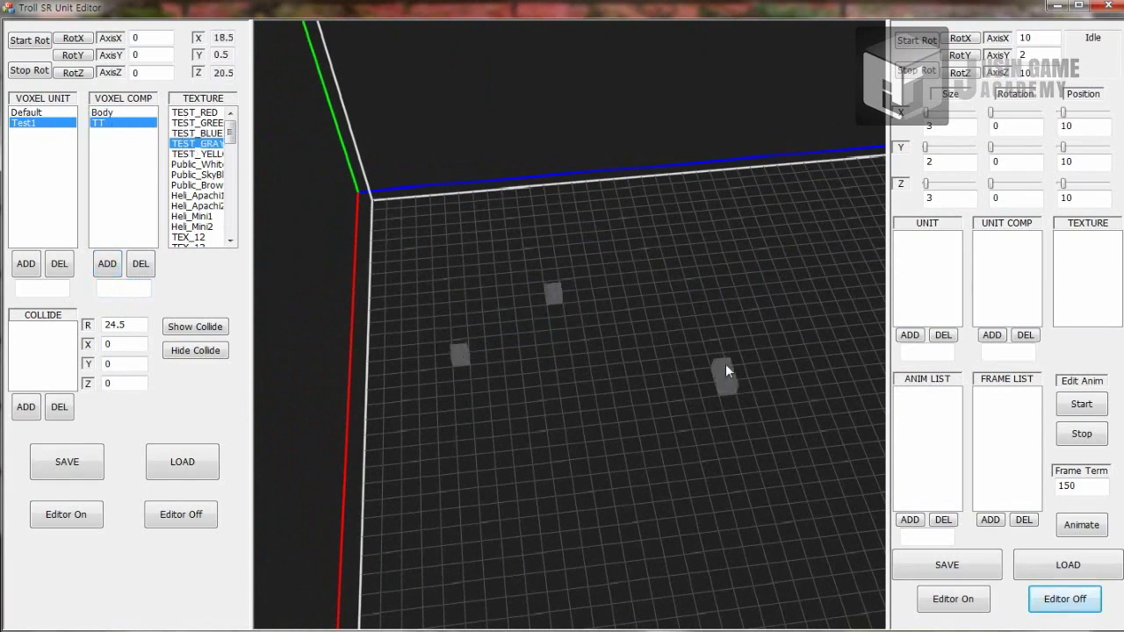
click(477, 342)
click(478, 342)
click(501, 400)
click(605, 375)
click(527, 328)
click(552, 396)
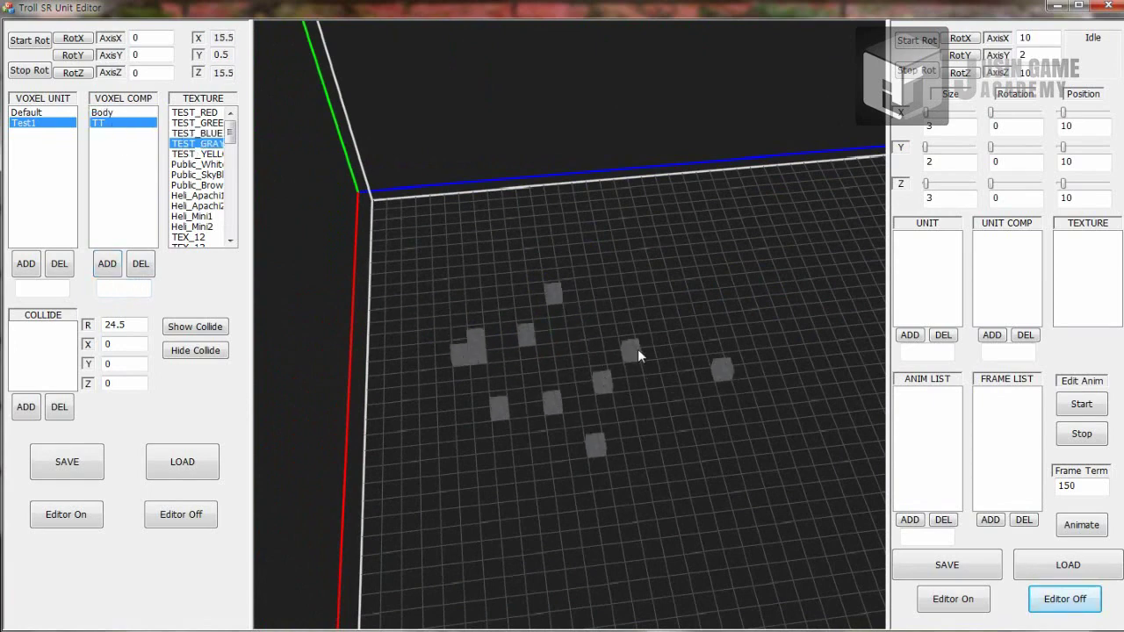
click(636, 348)
click(623, 374)
Step: Place scattered white voxels among the gray ones in the TT component using the Public_White texture
click(199, 164)
click(667, 361)
click(559, 448)
click(654, 377)
click(508, 323)
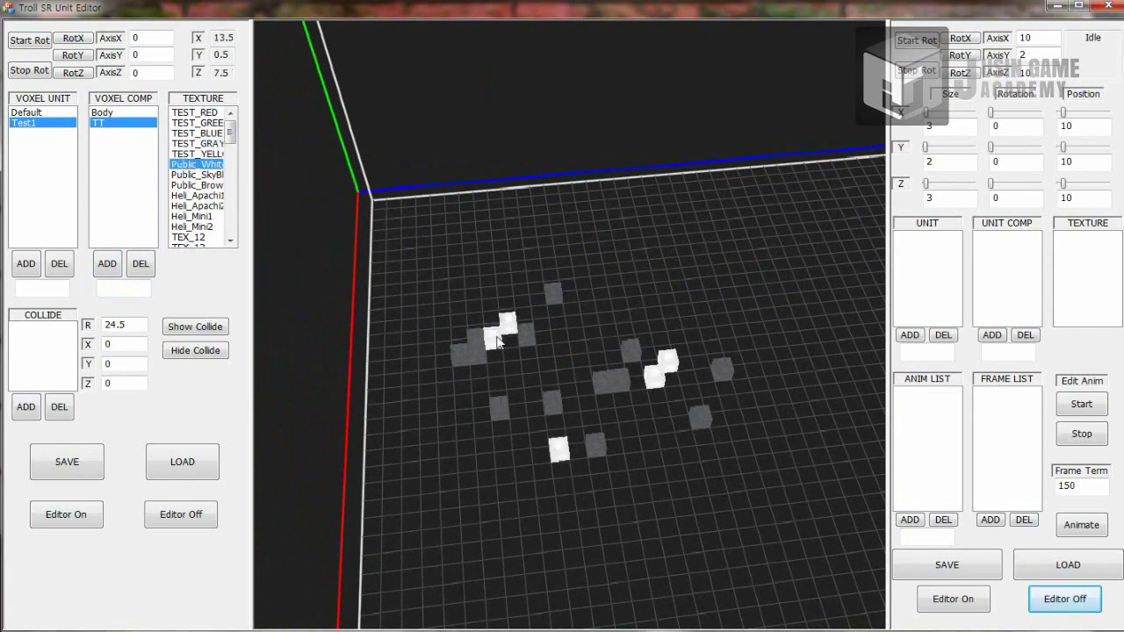
click(542, 467)
click(701, 358)
mouse_move(630, 290)
mouse_down()
mouse_move(390, 228)
mouse_move(478, 323)
mouse_up()
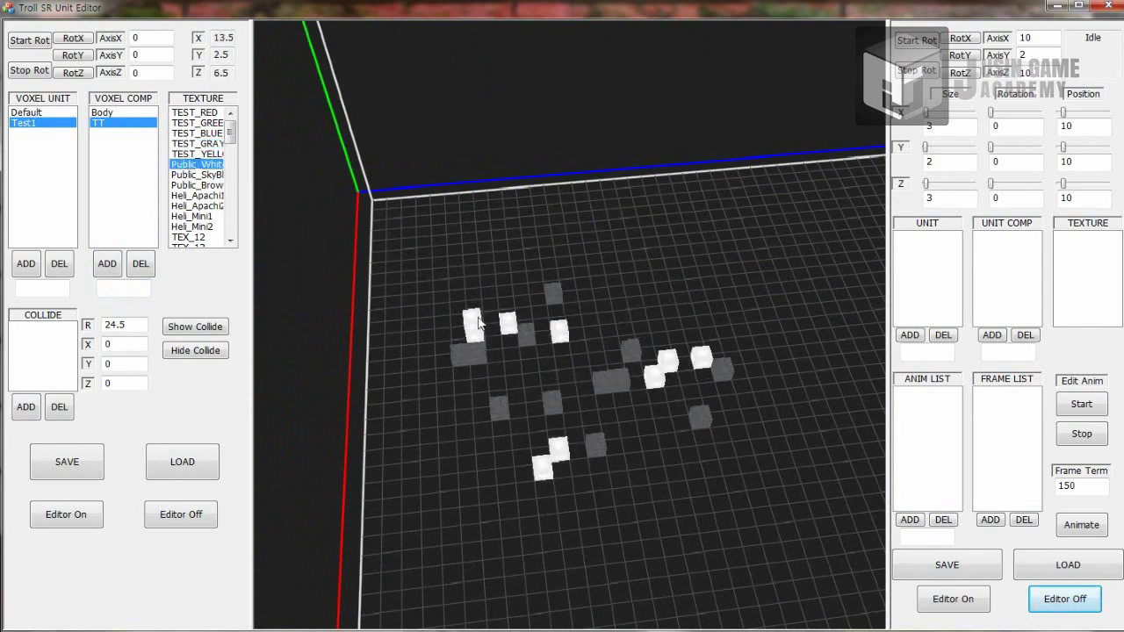
Step: Extend the stacked white voxels into a line running toward the far corner of the grid
click(474, 307)
click(468, 294)
click(466, 281)
click(458, 261)
click(455, 230)
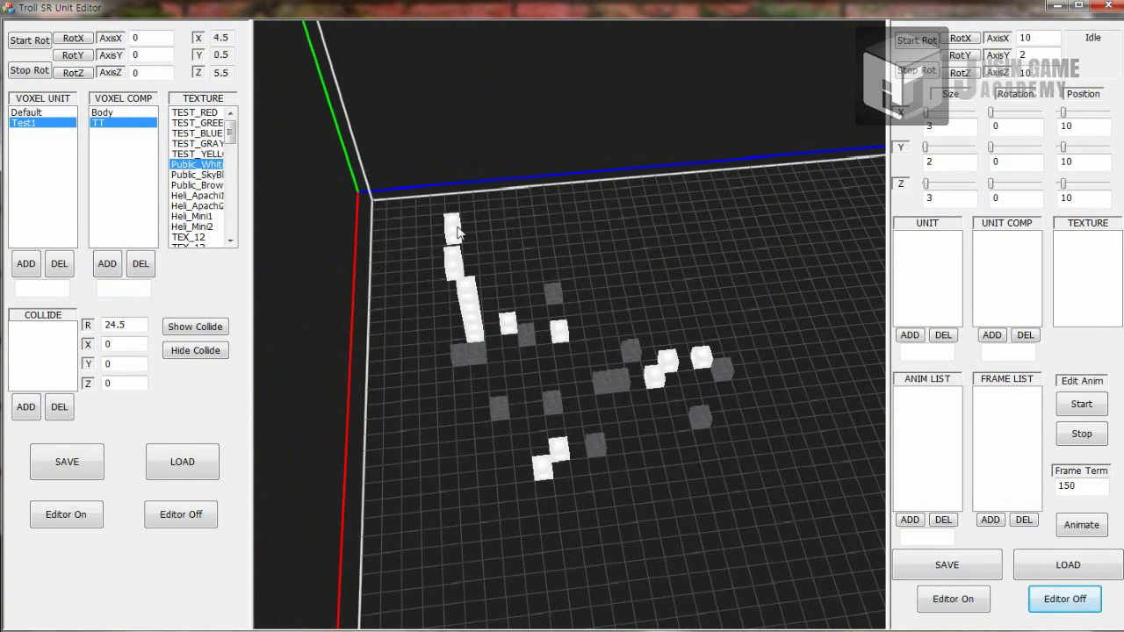
click(453, 210)
Step: Set the Body component's rotation axis to X 14.5, Y 4.5, Z 11.5 and start rotating it about Y
mouse_move(453, 211)
right_down()
mouse_move(721, 297)
mouse_move(584, 269)
mouse_move(663, 299)
mouse_move(704, 365)
mouse_move(689, 365)
right_up()
click(136, 113)
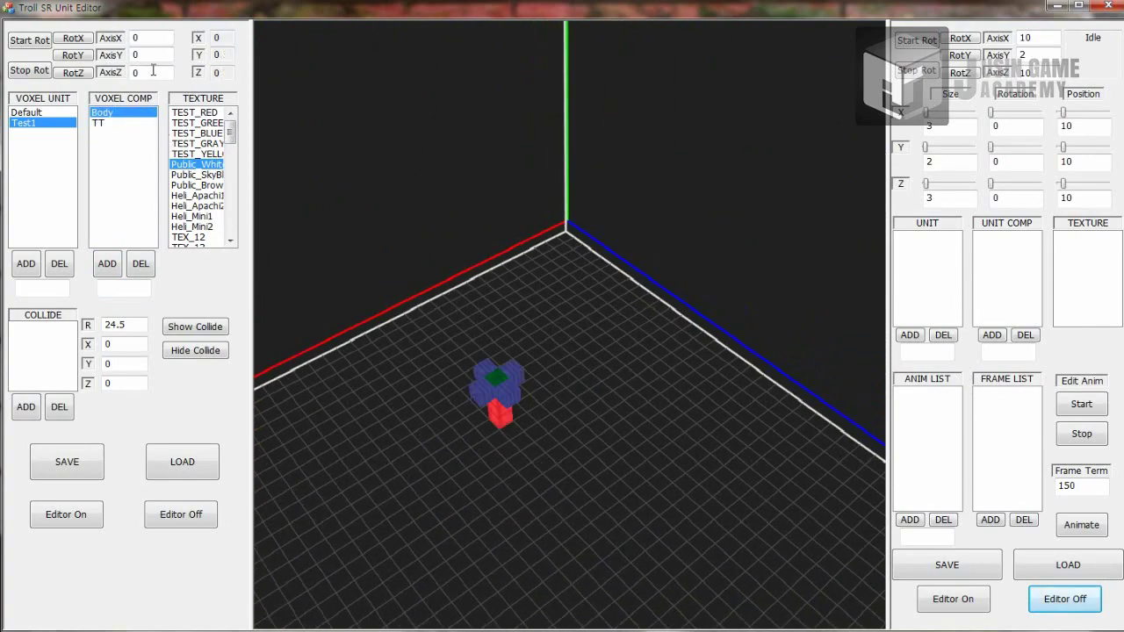
right_drag(498, 367, 510, 370)
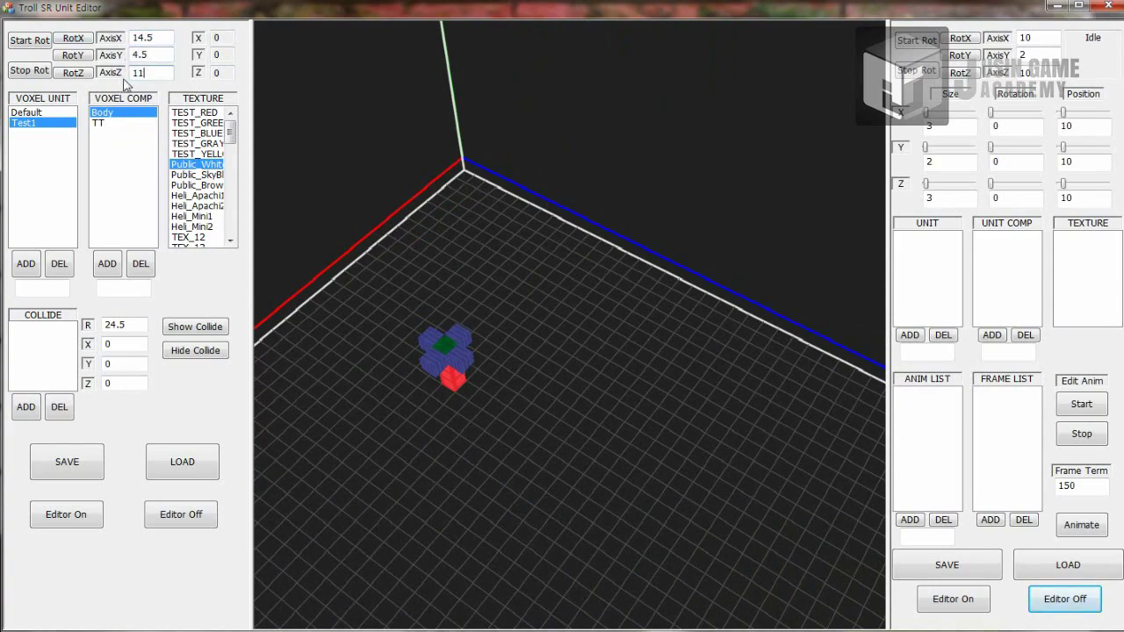
click(39, 44)
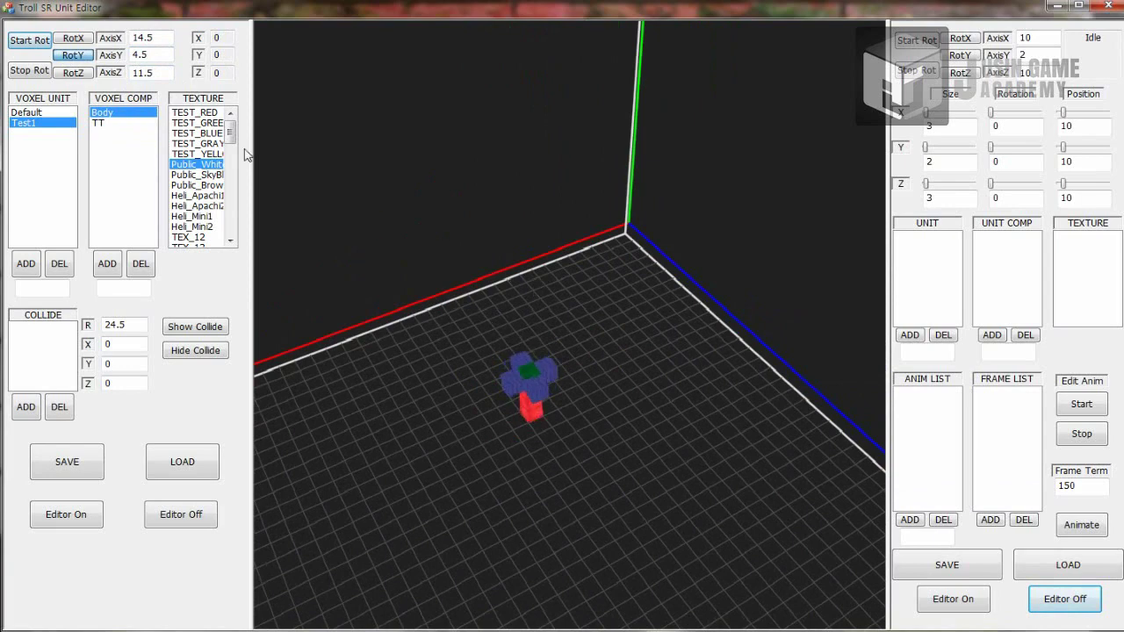
Step: Preview the Body component rotating with different combinations of the X, Y and Z rotations, ending with Y only
click(73, 72)
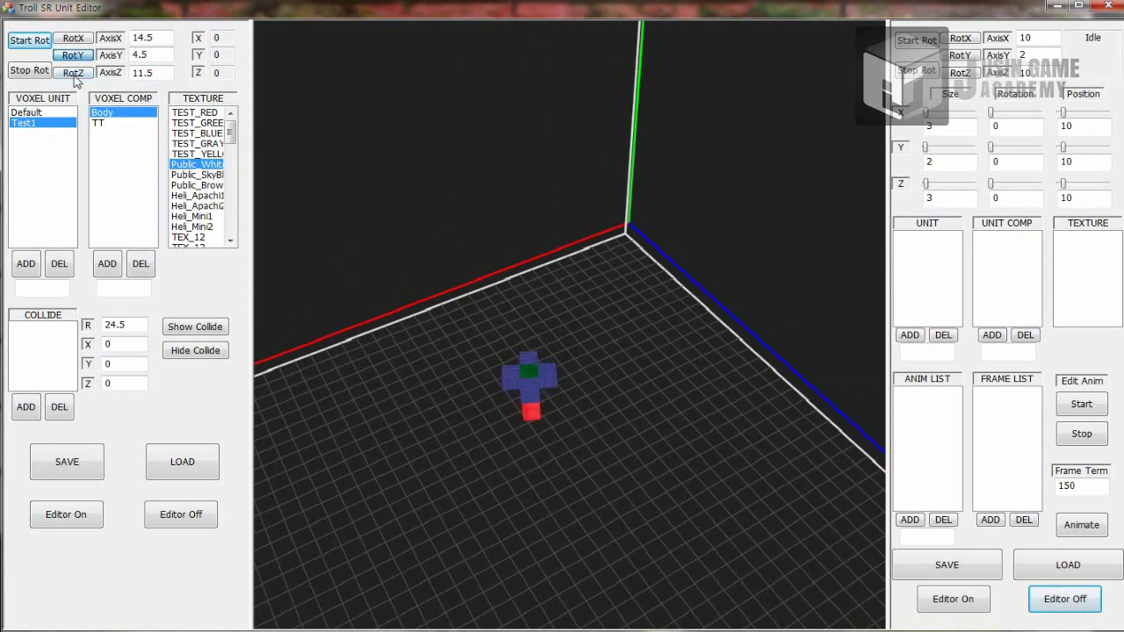
click(30, 41)
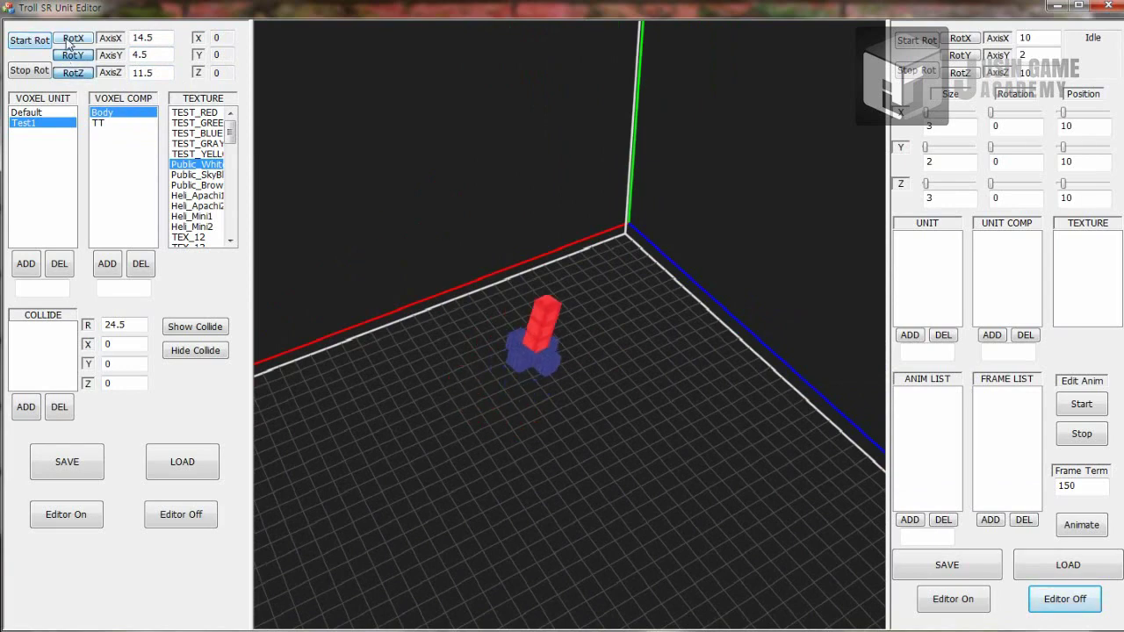
click(70, 40)
click(31, 43)
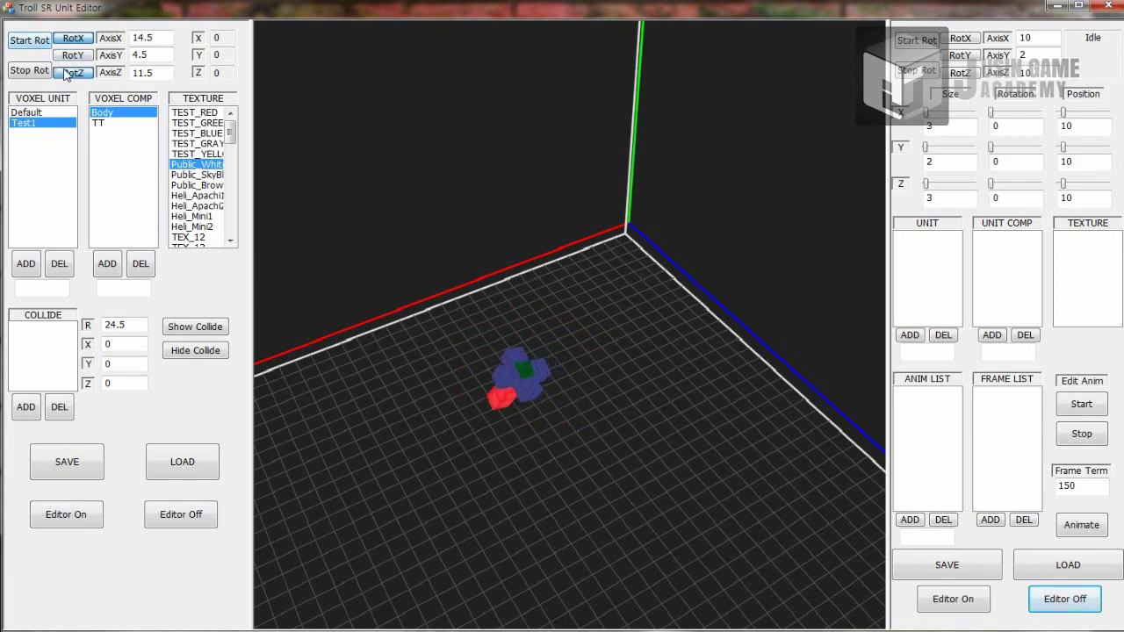
click(72, 57)
click(26, 43)
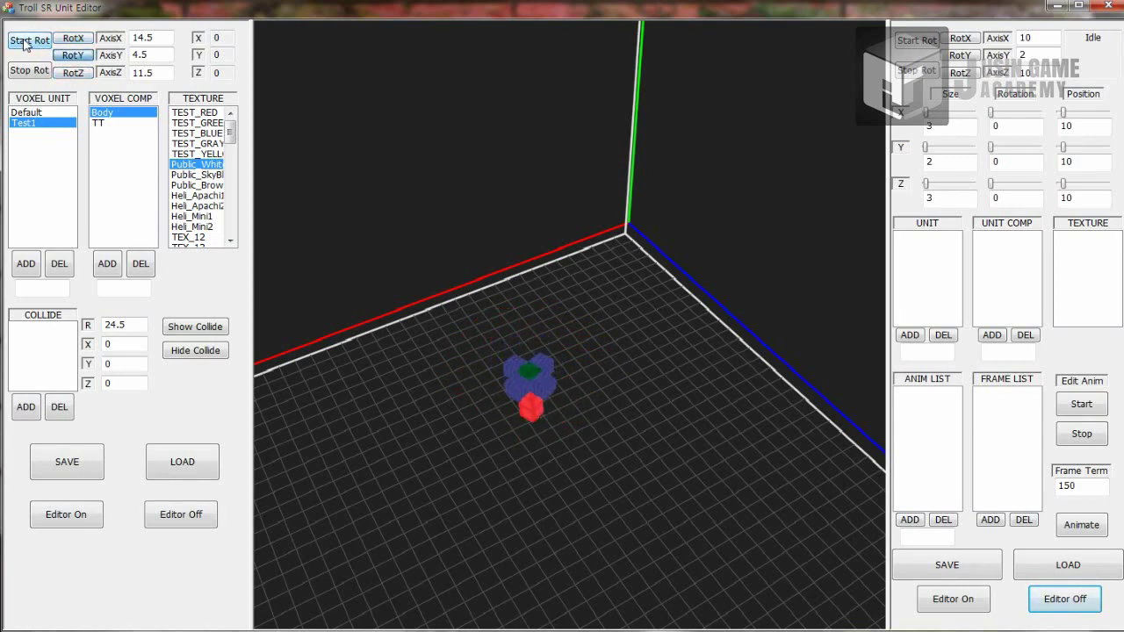
Step: Preview the TT component's rotation for comparison, return to the Body component and stop the rotation
click(123, 125)
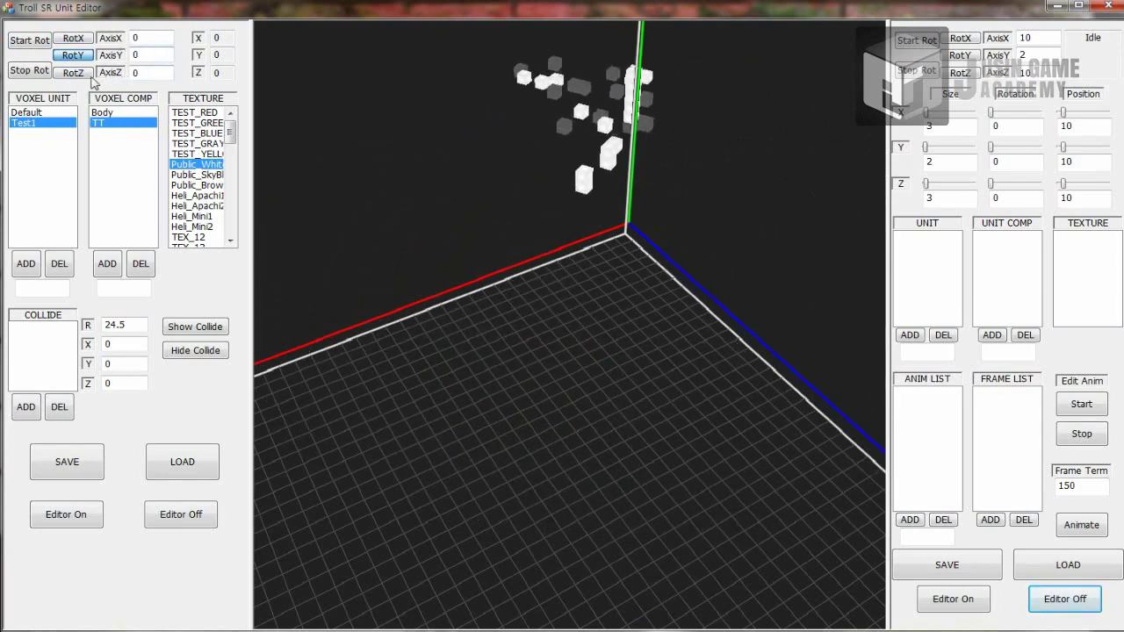
click(120, 114)
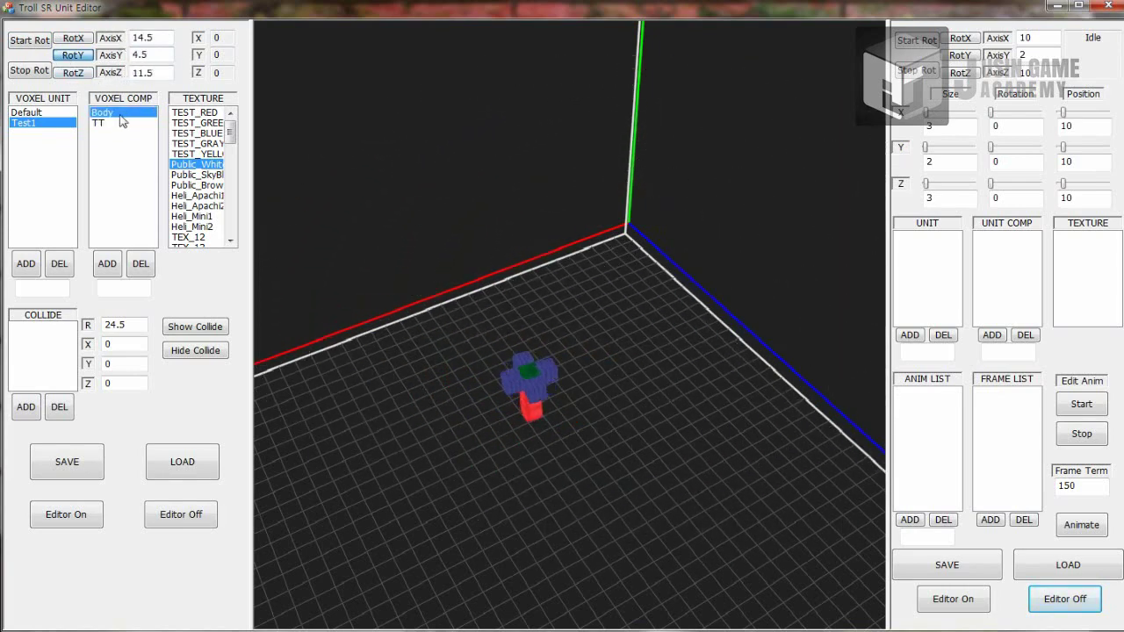
click(39, 73)
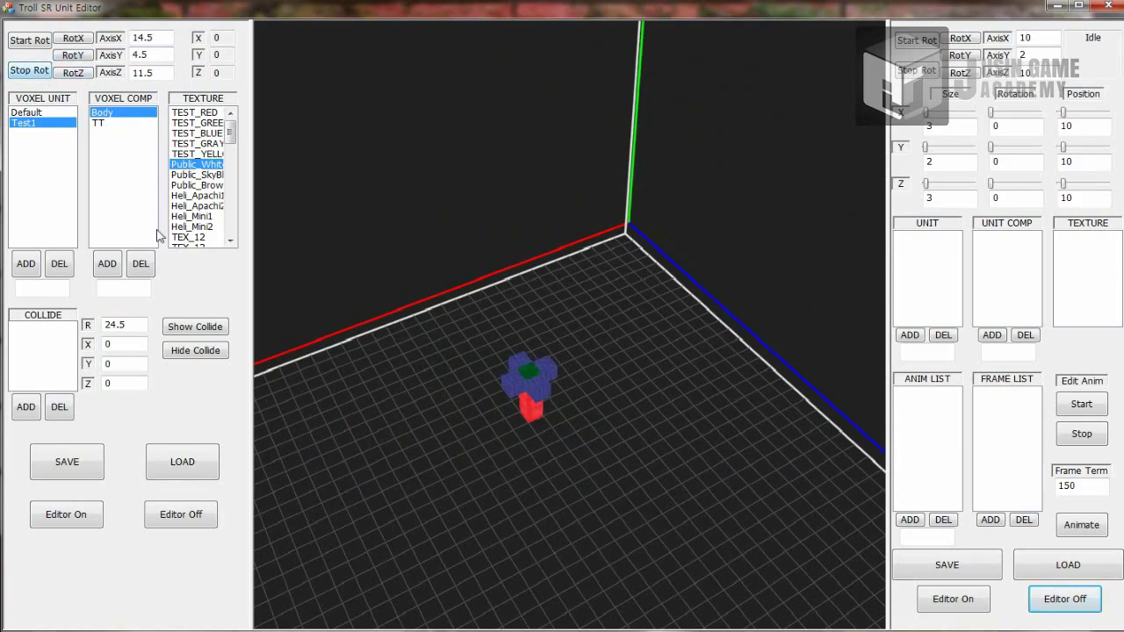
Step: Load the voxel file HeliVoxel.dat and hide the collision spheres around the Heli2 unit
click(191, 463)
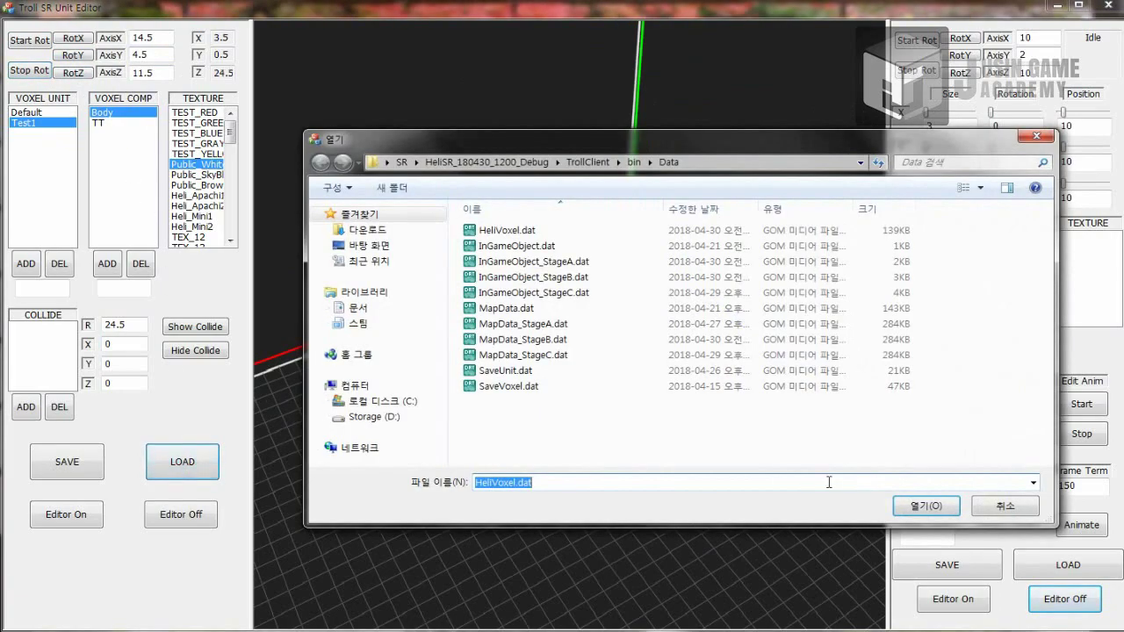
click(908, 507)
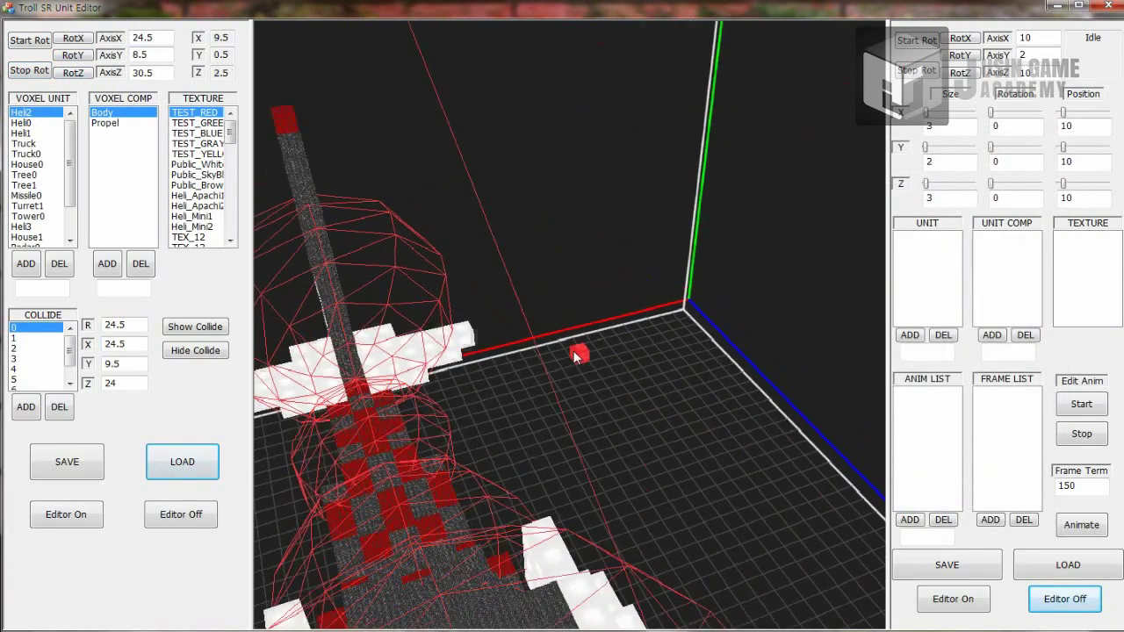
key(a)
right_drag(547, 355, 736, 337)
key(s)
key(d)
key(a)
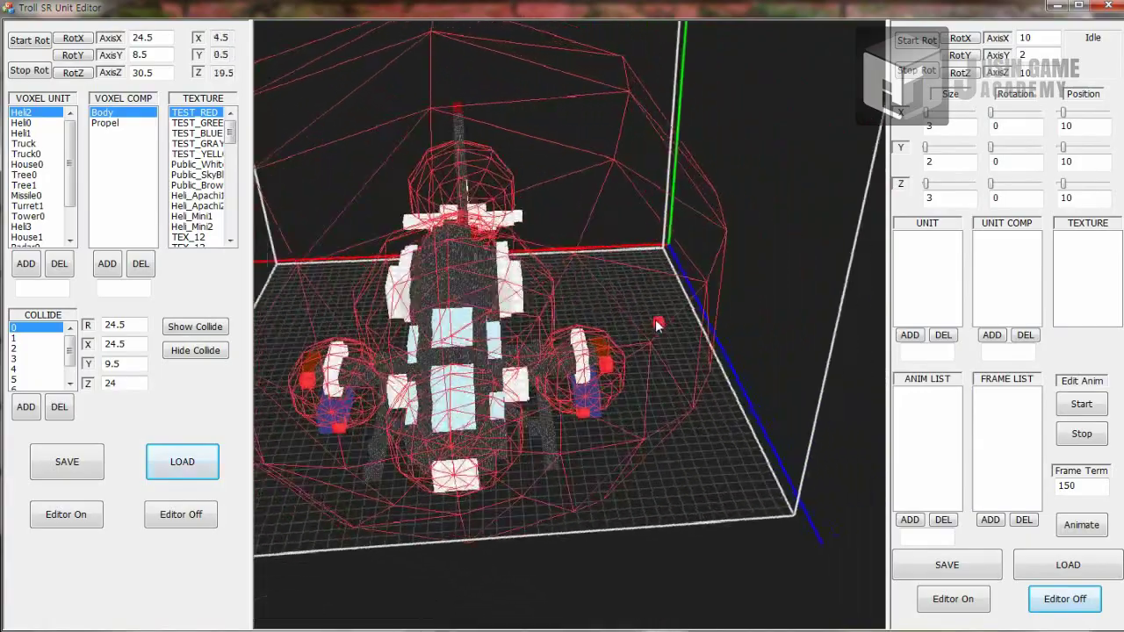
click(195, 350)
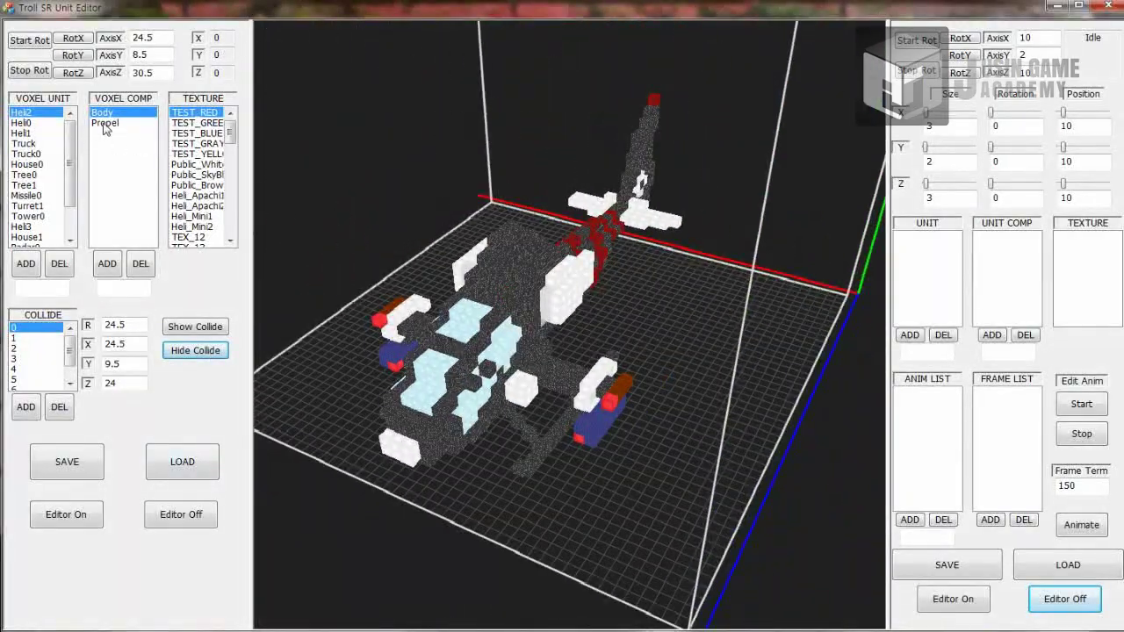
Step: Rotate the Propel component of the Heli2 unit about the Y axis
click(105, 124)
click(74, 55)
click(28, 40)
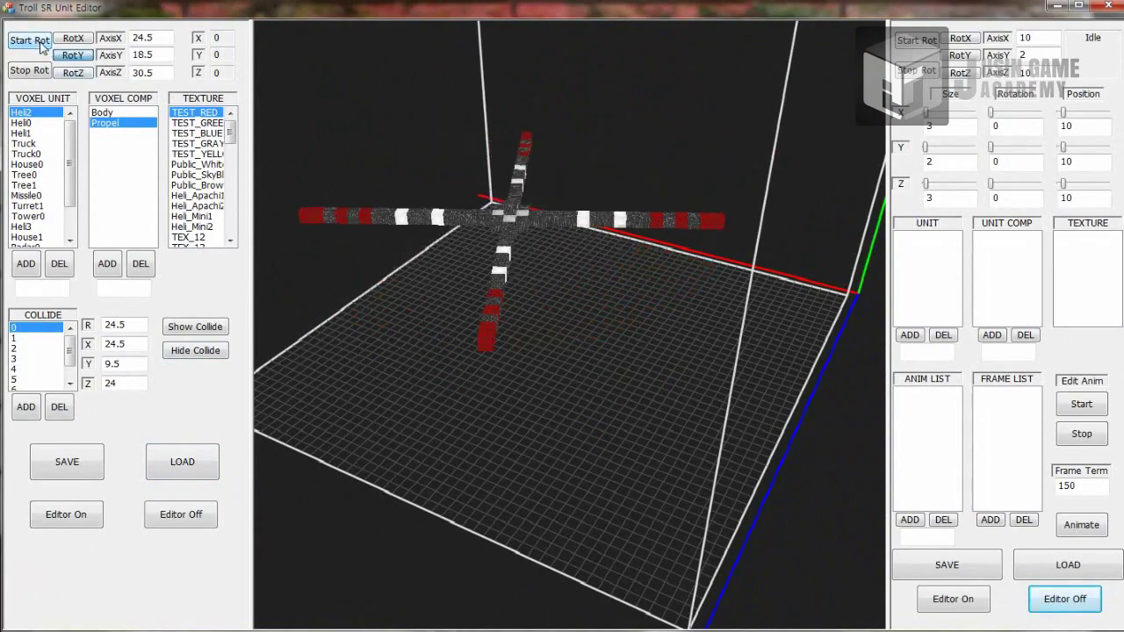
Step: Rotate the Body component of Heli2 about the X, Y and Z axes and show its collision spheres
click(131, 118)
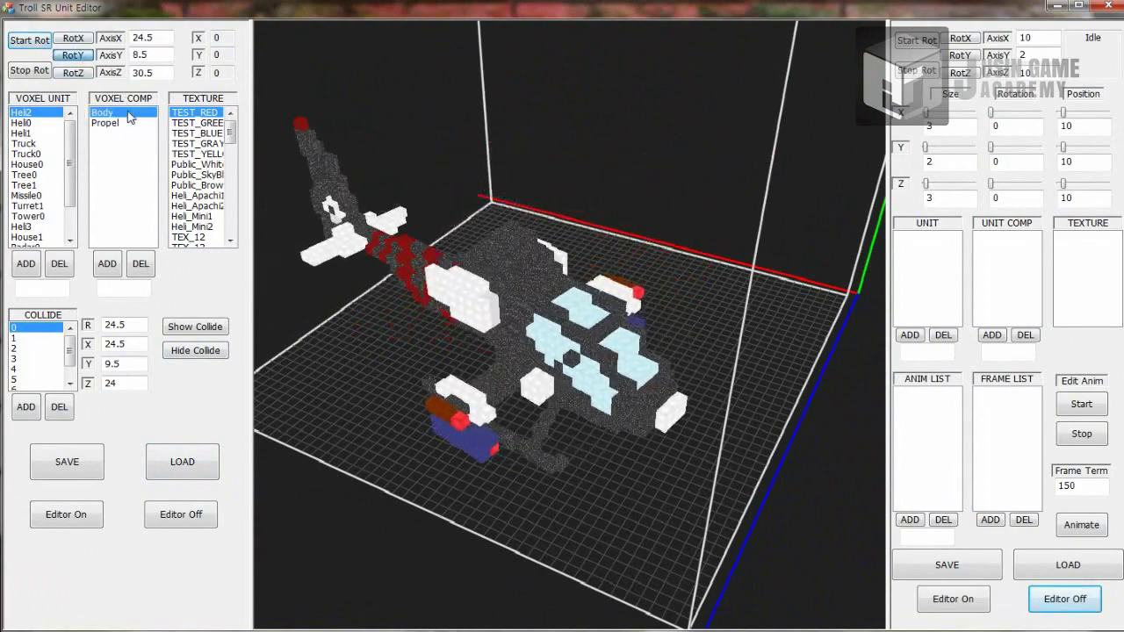
click(79, 74)
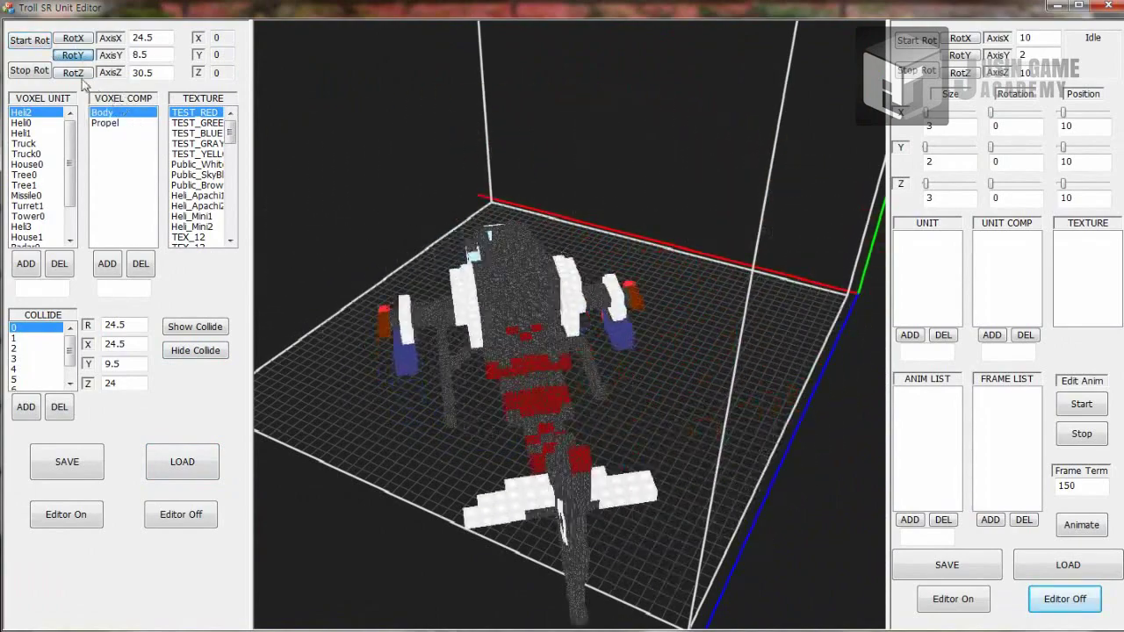
click(75, 39)
click(41, 42)
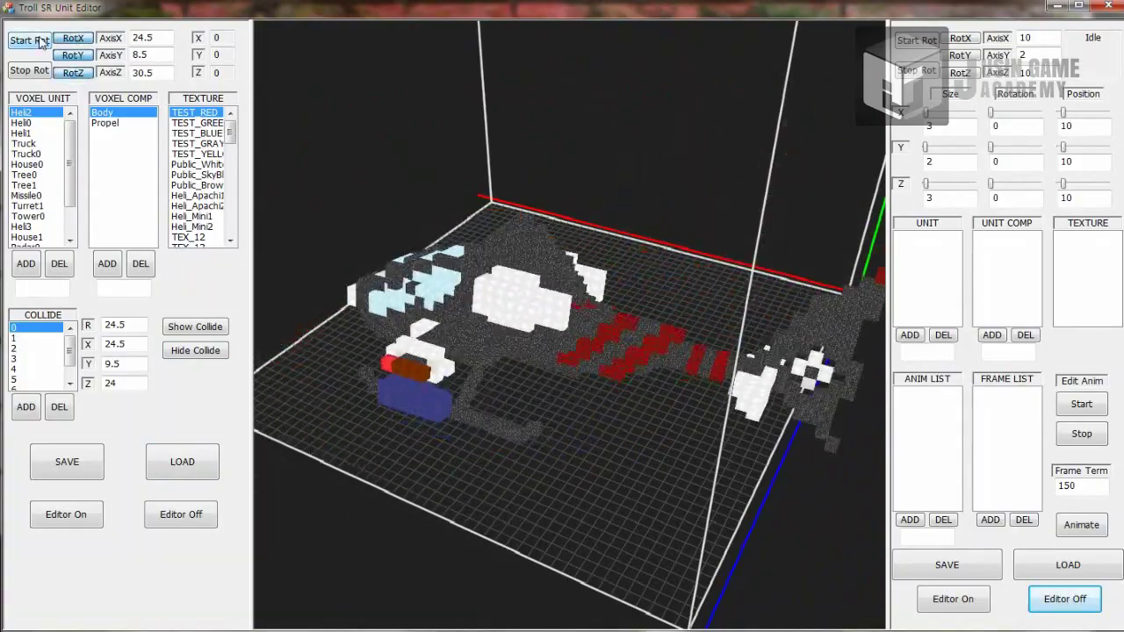
click(217, 328)
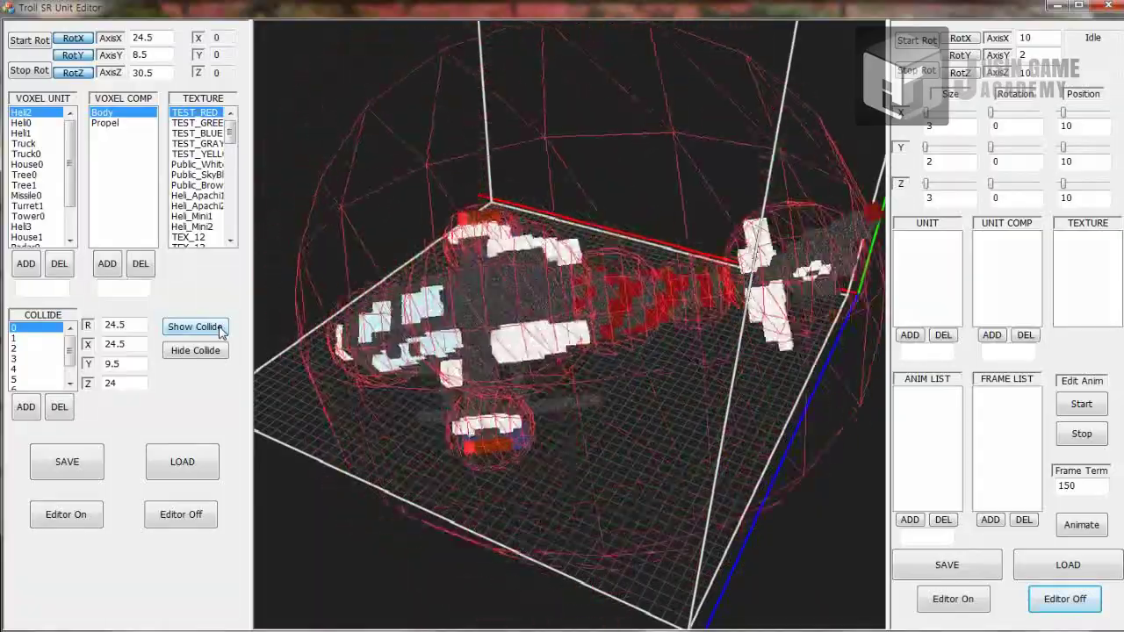
Step: Examine the Heli0, Truck, Truck0, House0 and Tree0 units, including the temp component of Truck0
click(44, 123)
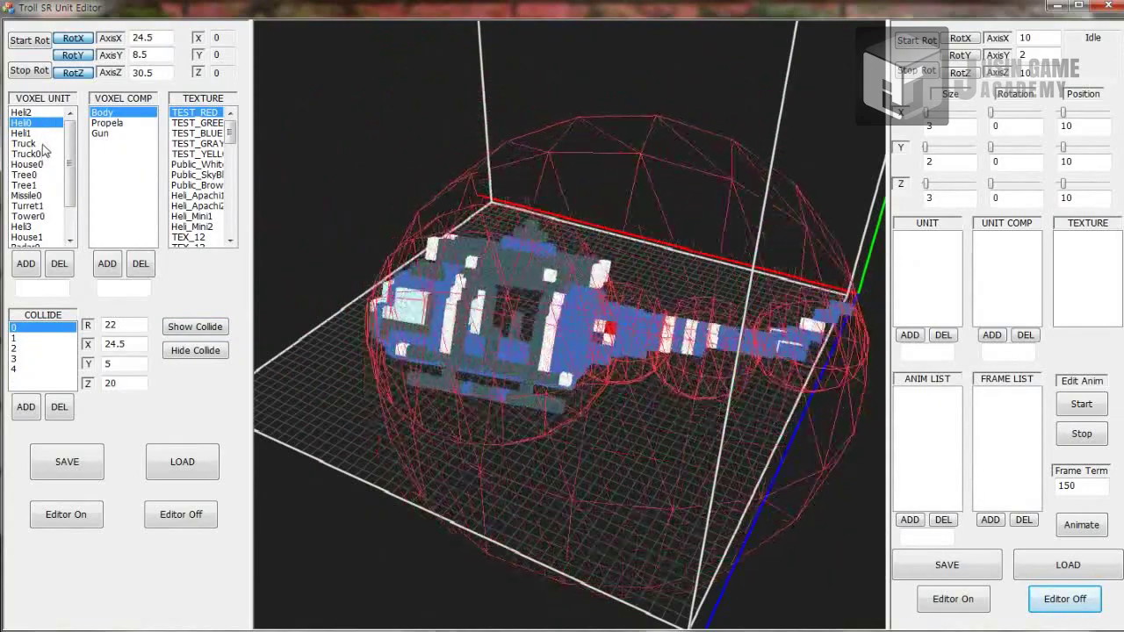
click(35, 143)
click(26, 154)
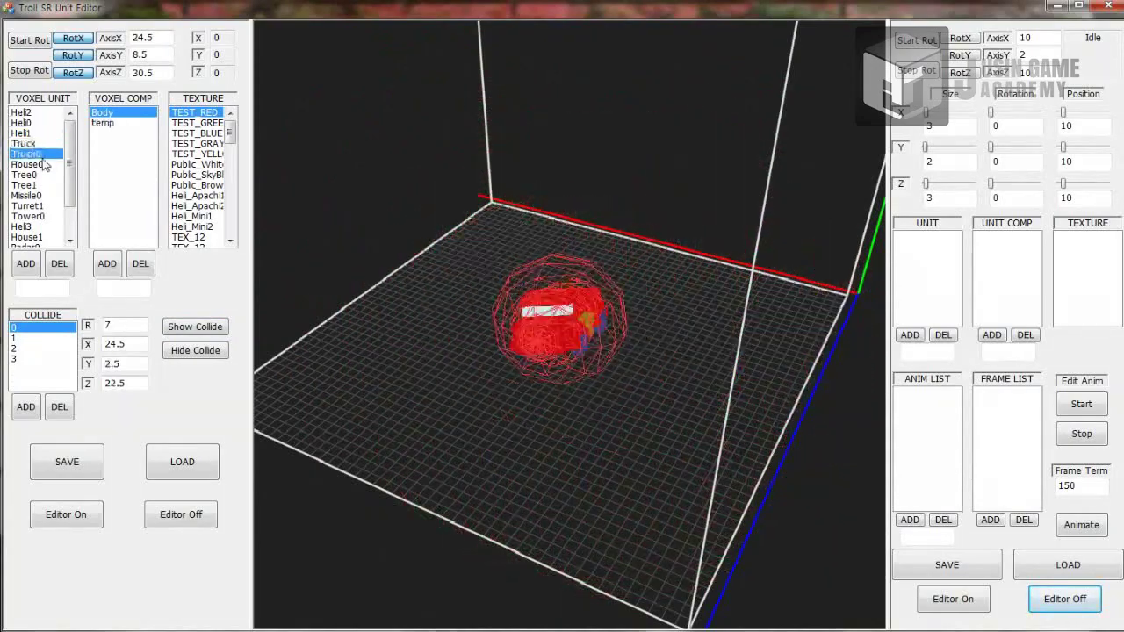
click(127, 123)
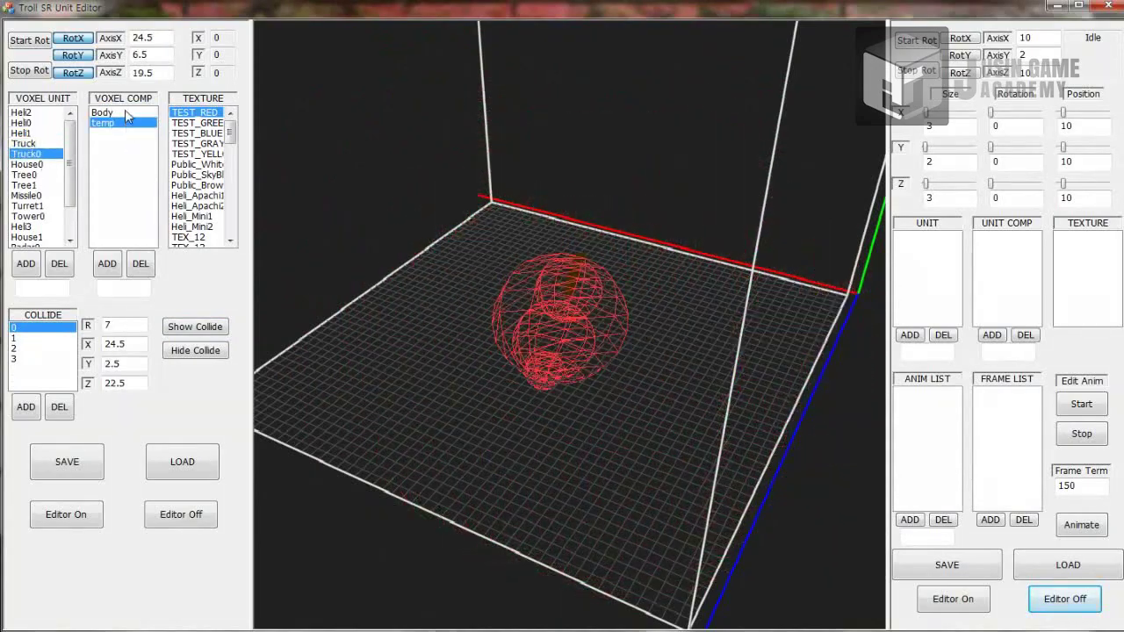
click(125, 111)
click(26, 164)
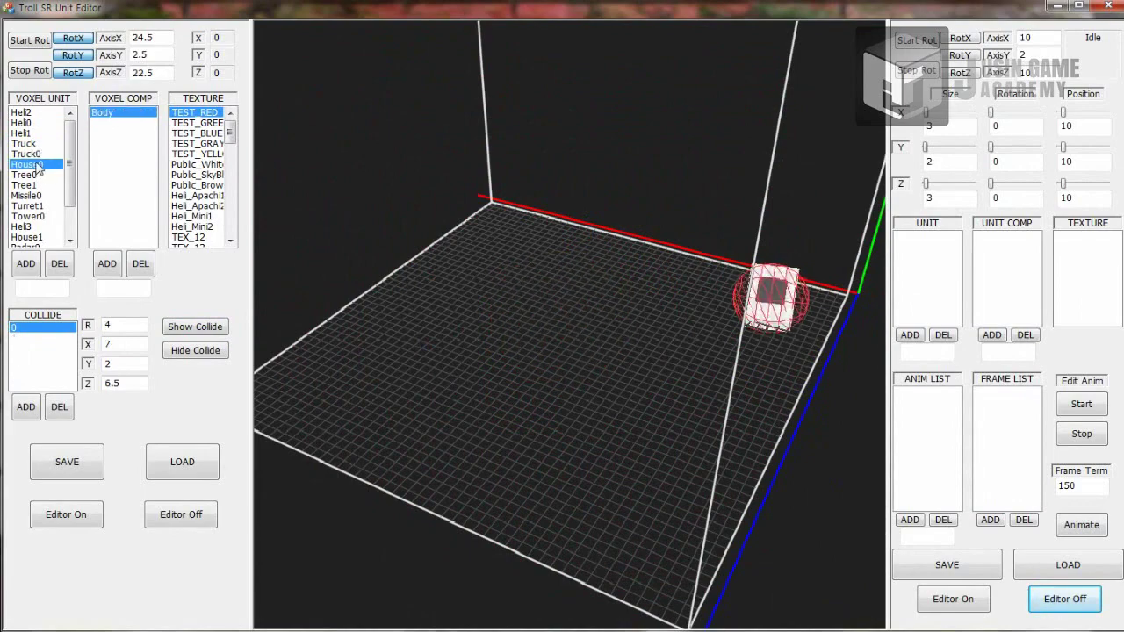
click(27, 175)
Step: Turn off the X and Z rotations so the Tree0 unit rotates only about the Y axis
click(70, 74)
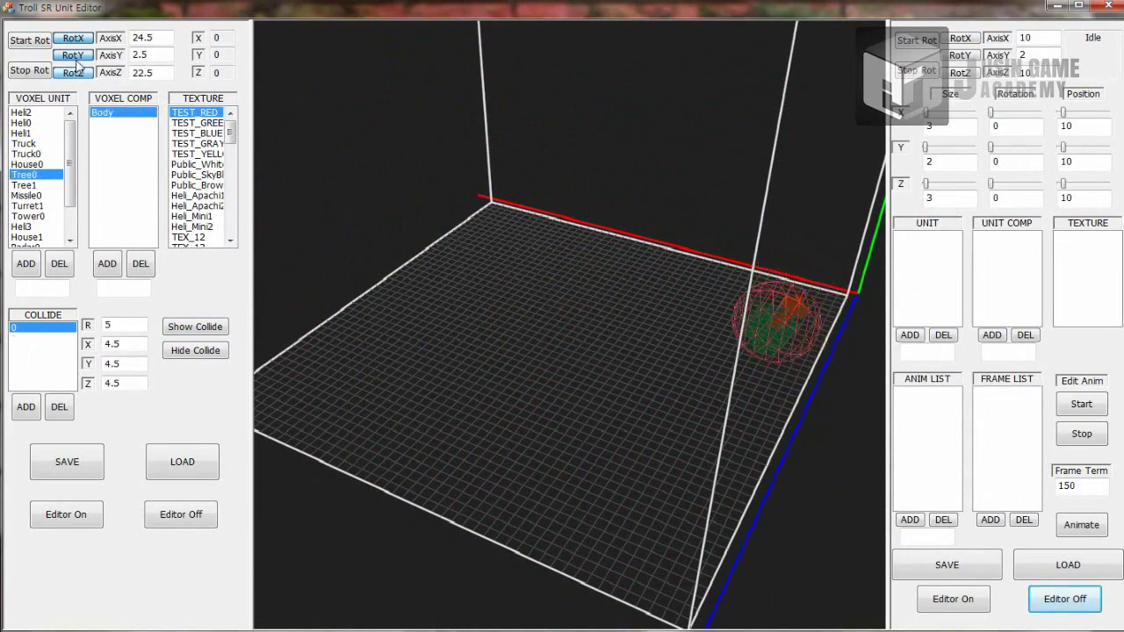
click(74, 41)
click(37, 43)
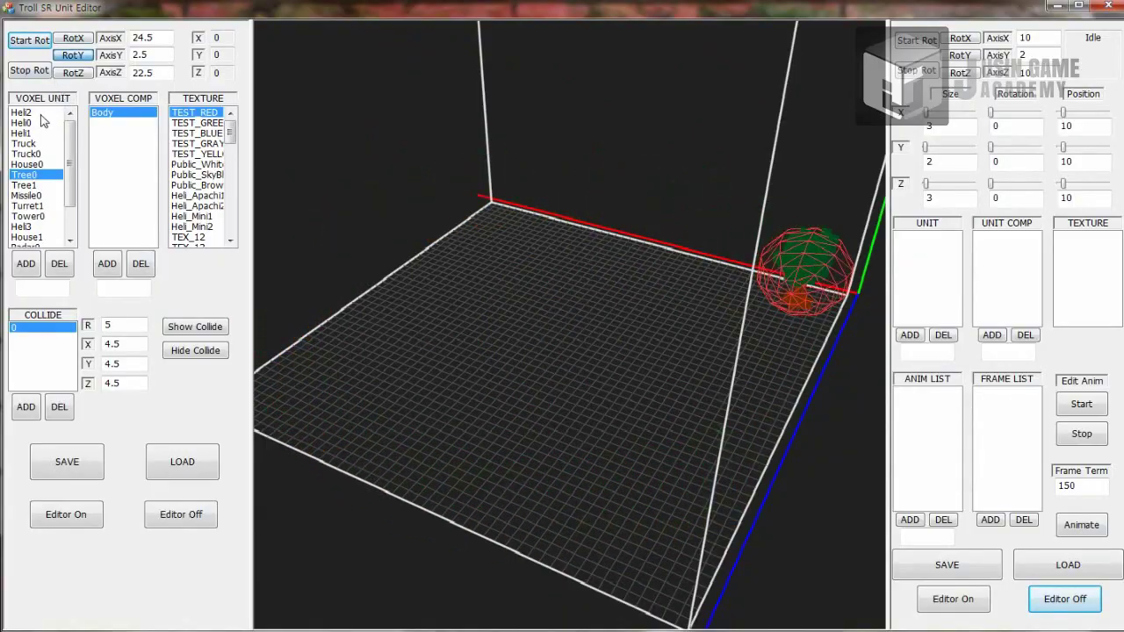
Step: Display the Heli2 unit and stop its rotation
click(35, 113)
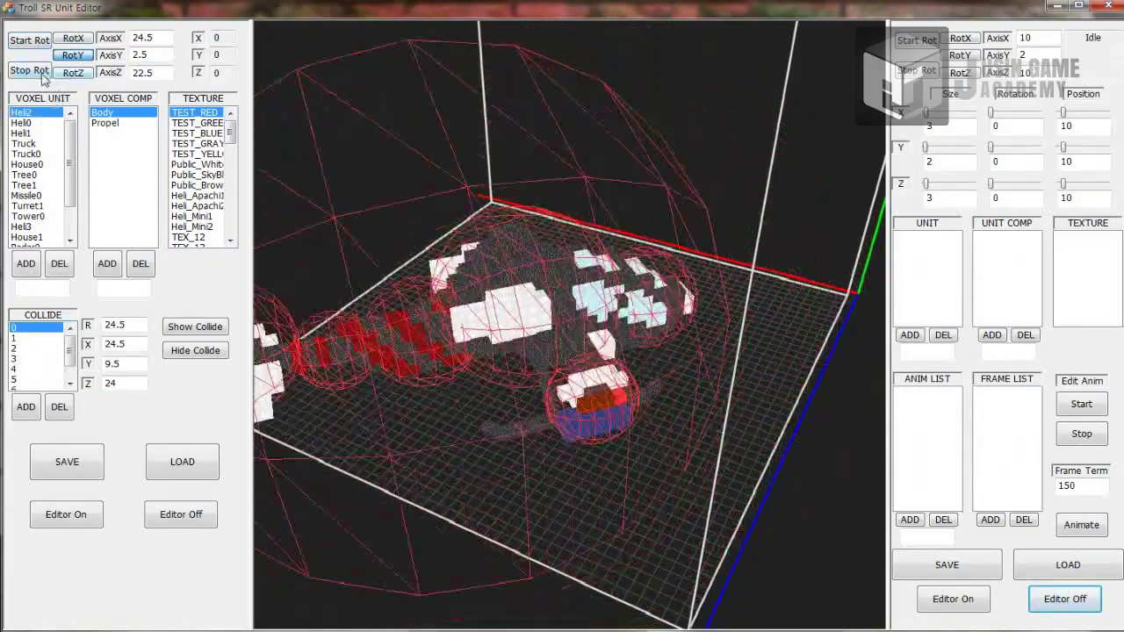
click(29, 70)
Step: Try a radius of 30.5 for collision sphere 0 of the Heli2 unit
click(42, 338)
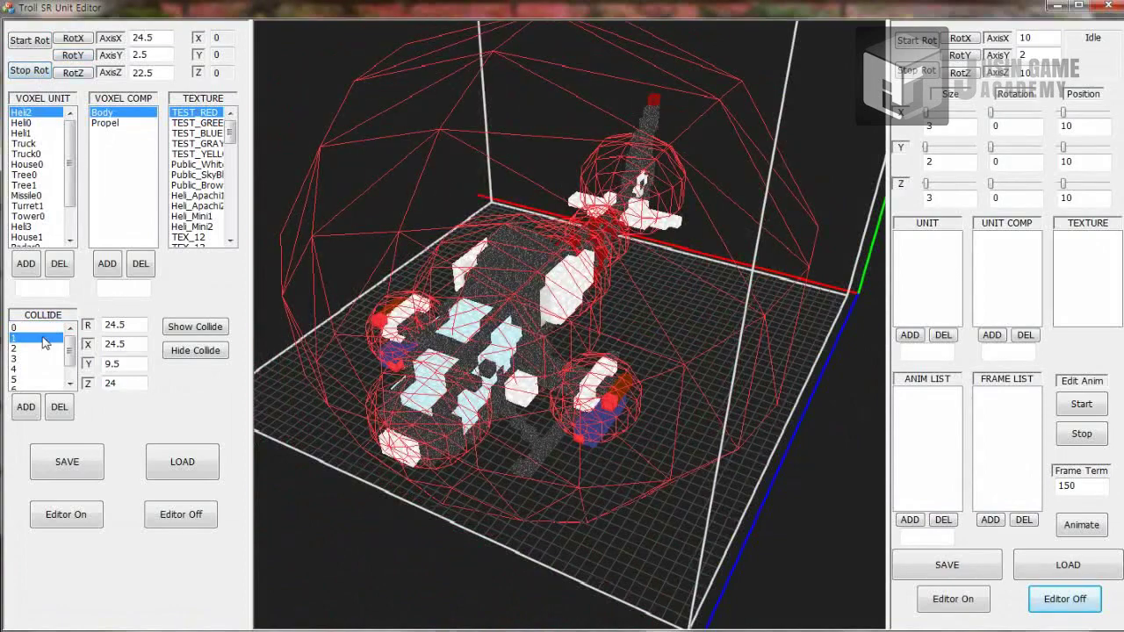
click(40, 327)
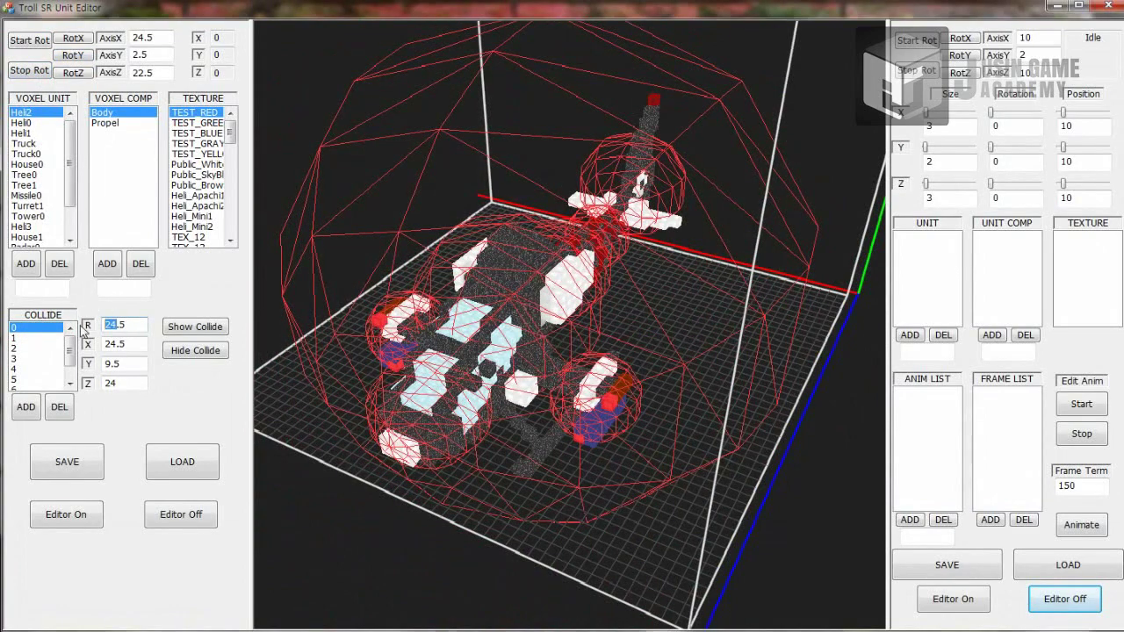
click(136, 342)
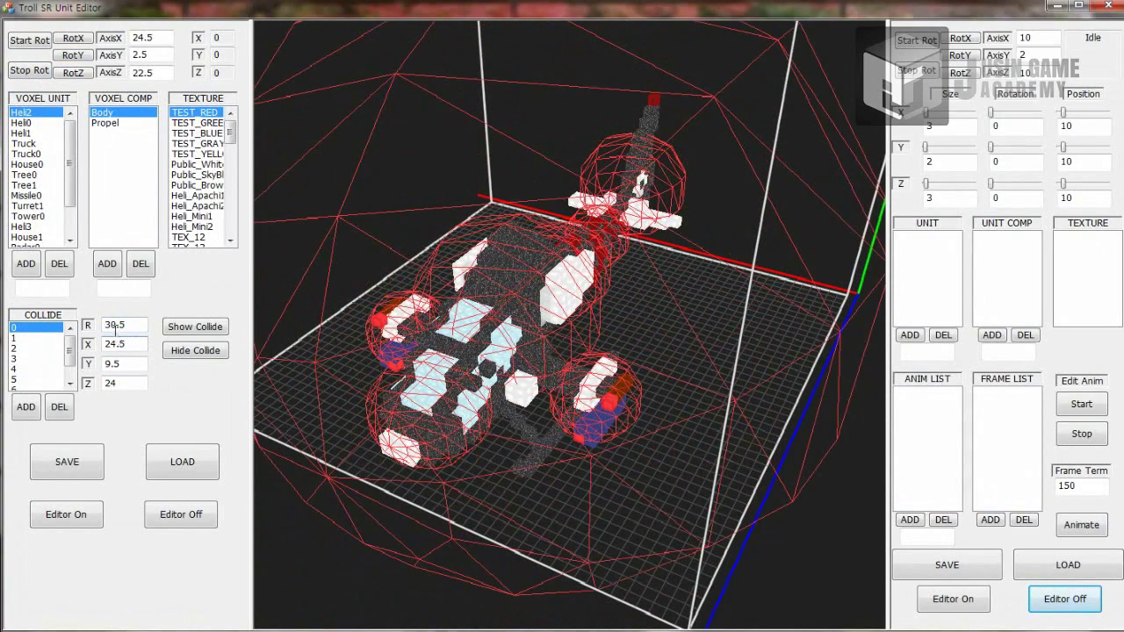
Step: Try changing the centre coordinates of Heli2's collision spheres 1, 2 and 3
click(26, 338)
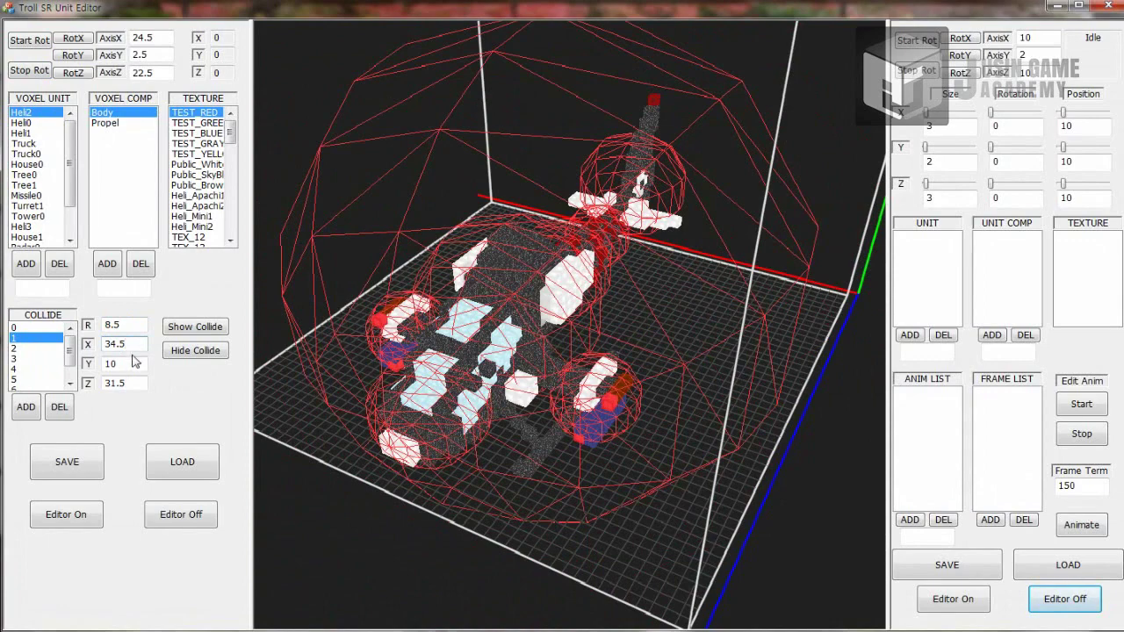
click(133, 363)
click(44, 349)
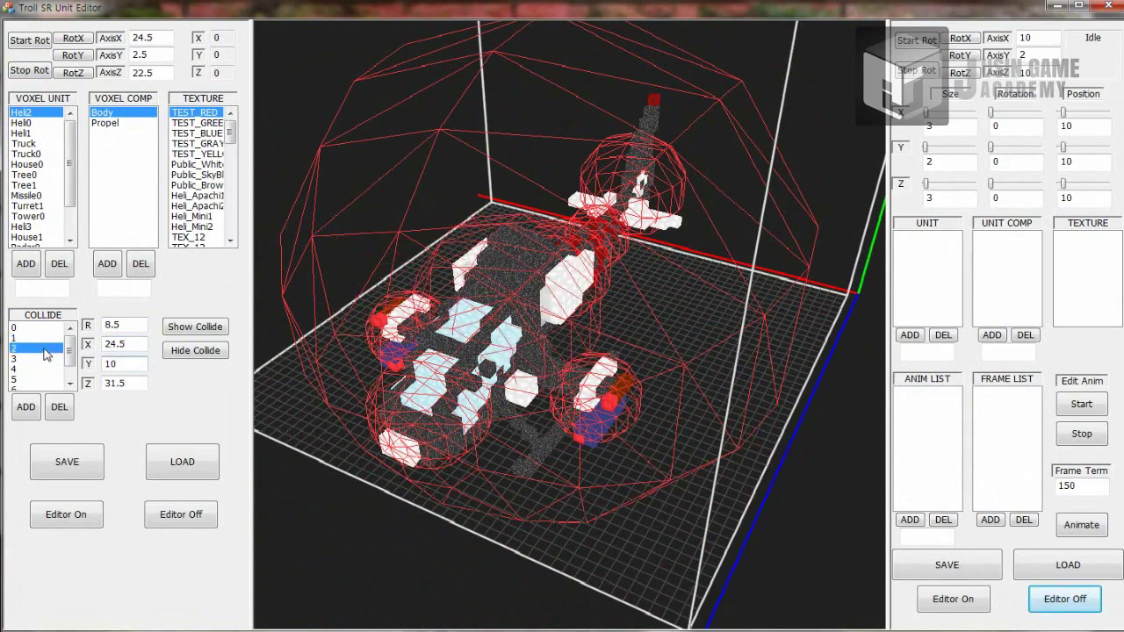
click(130, 383)
key(BackSpace)
click(125, 384)
click(24, 358)
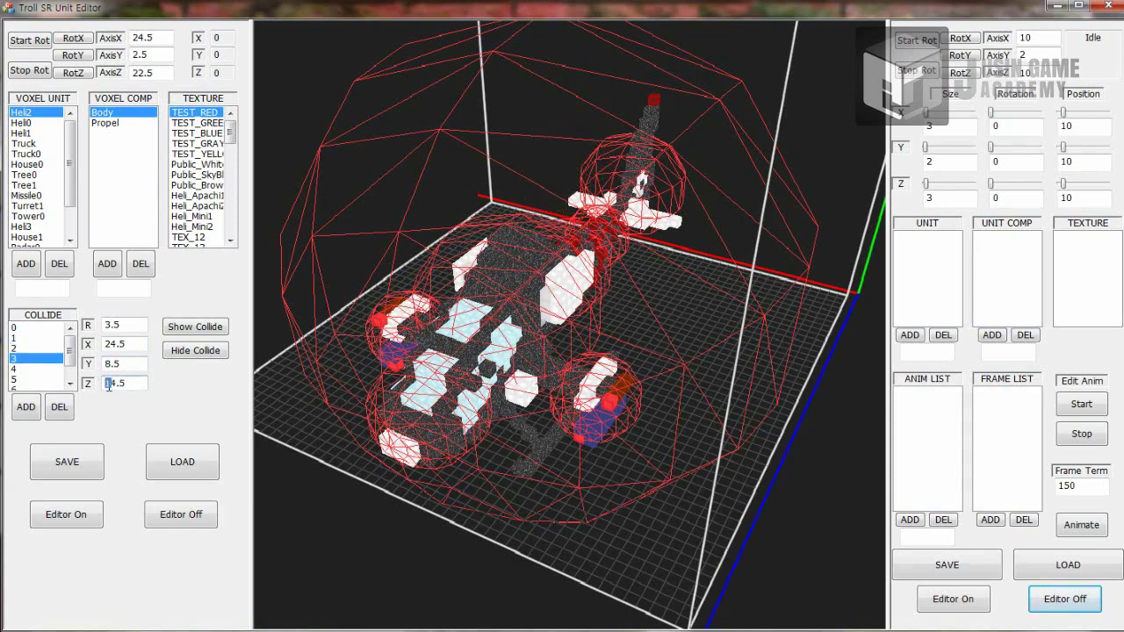
click(132, 366)
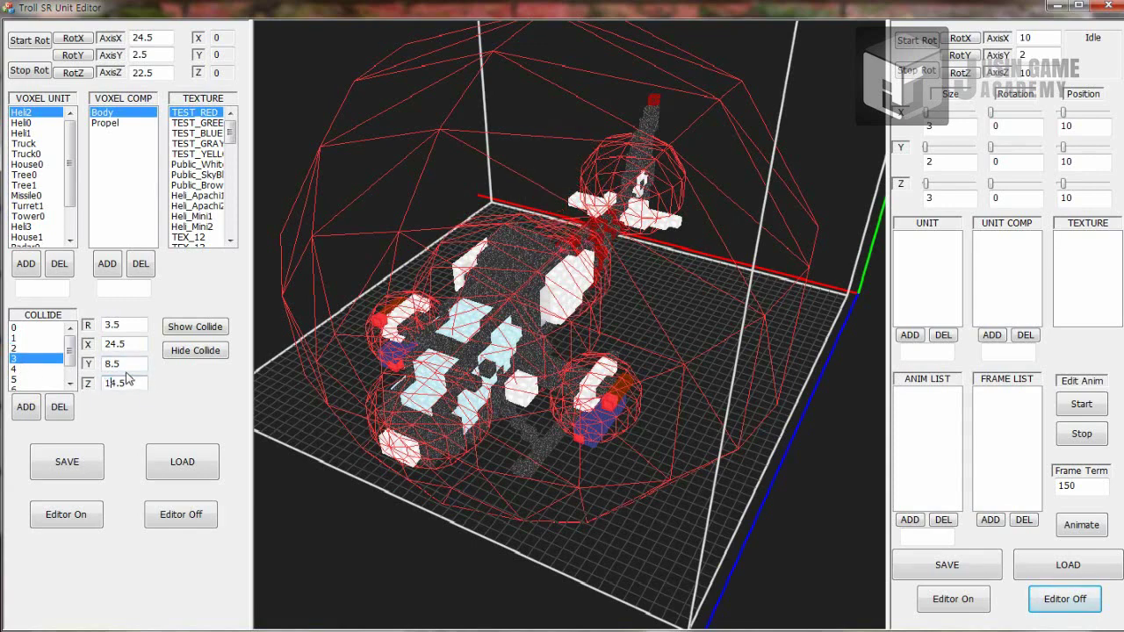
click(128, 367)
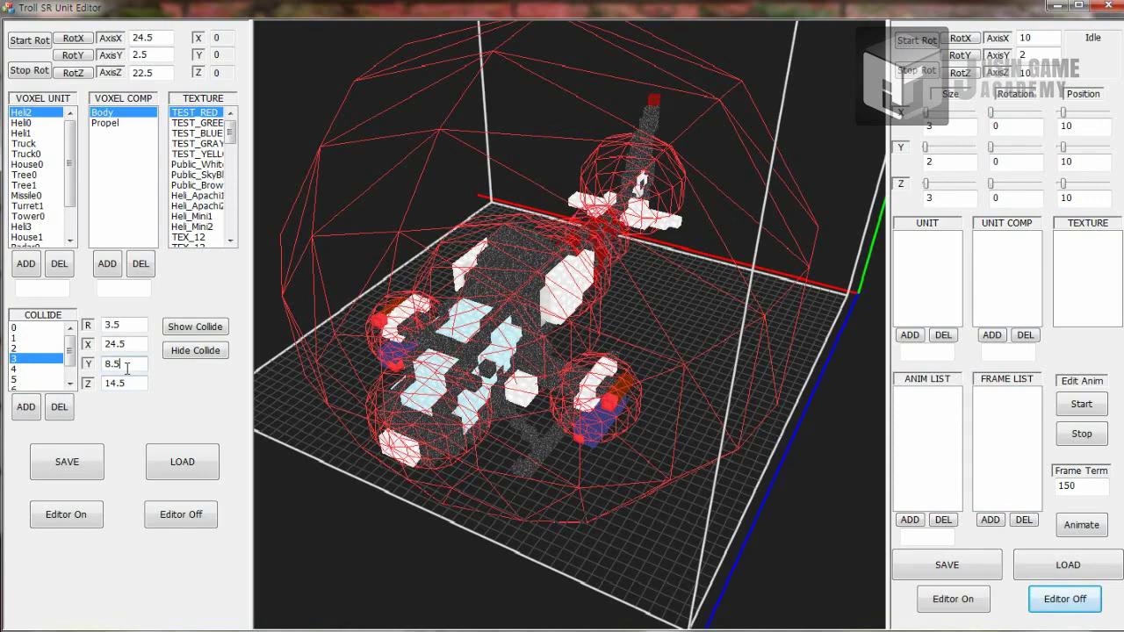
Step: Toggle the display of Heli2's collision spheres and leave them hidden
click(214, 350)
click(213, 329)
click(211, 351)
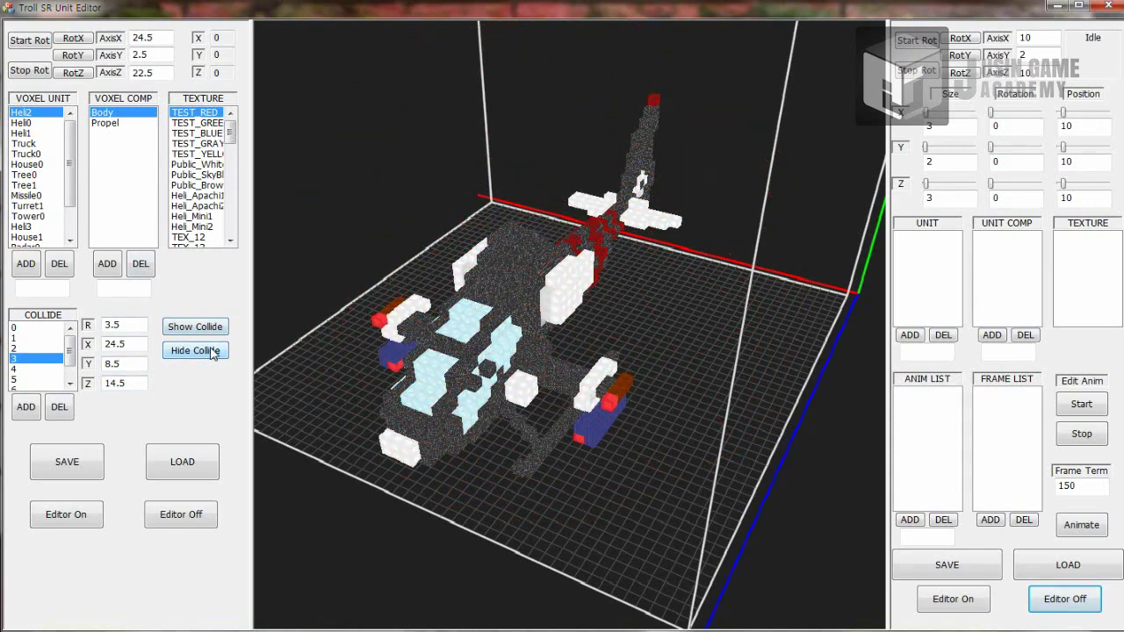
Step: Turn off the voxel unit editor and load the saved units into the animated unit editor
click(195, 520)
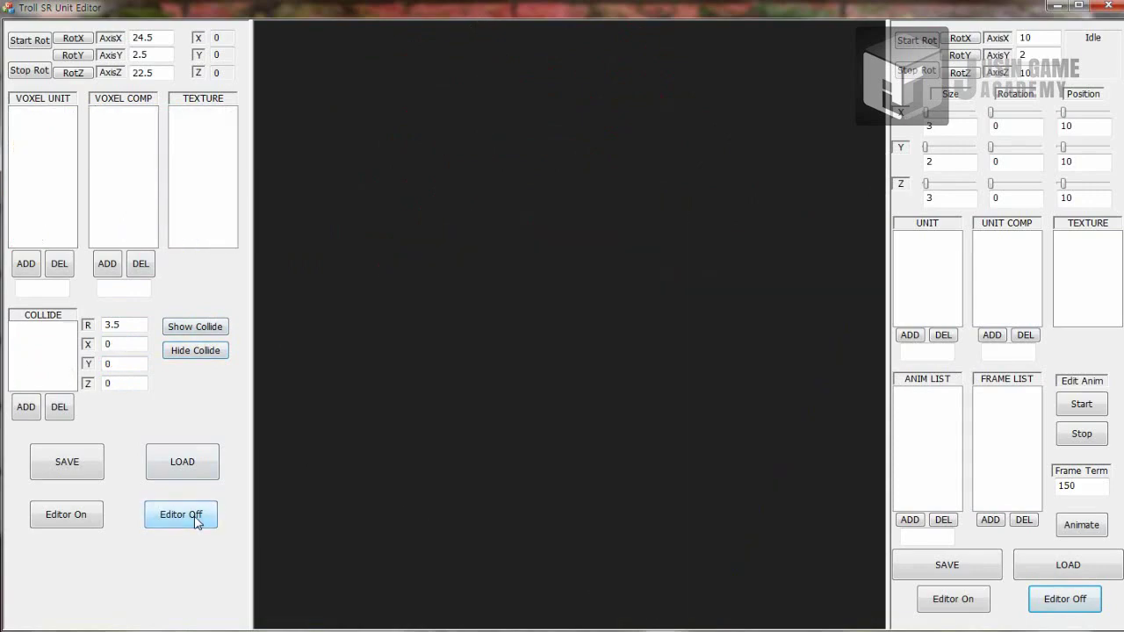
click(1048, 571)
click(923, 509)
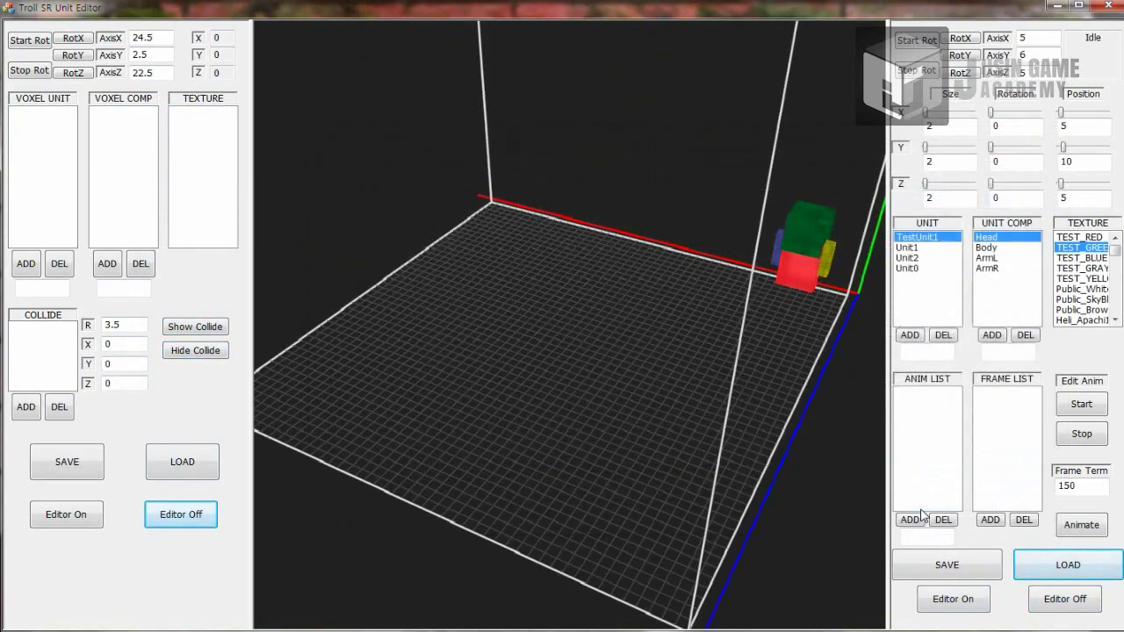
Step: Examine TestUnit1 up close, including its Head, Body, ArmL and ArmR components
middle_drag(450, 286, 628, 284)
key(a)
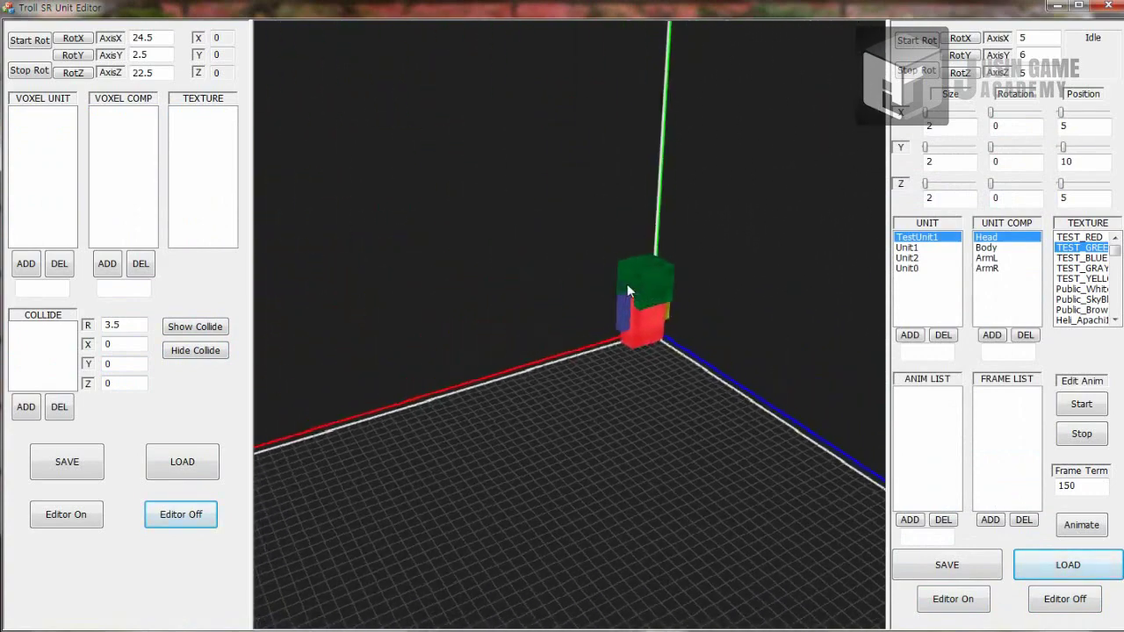
key(d)
click(1004, 249)
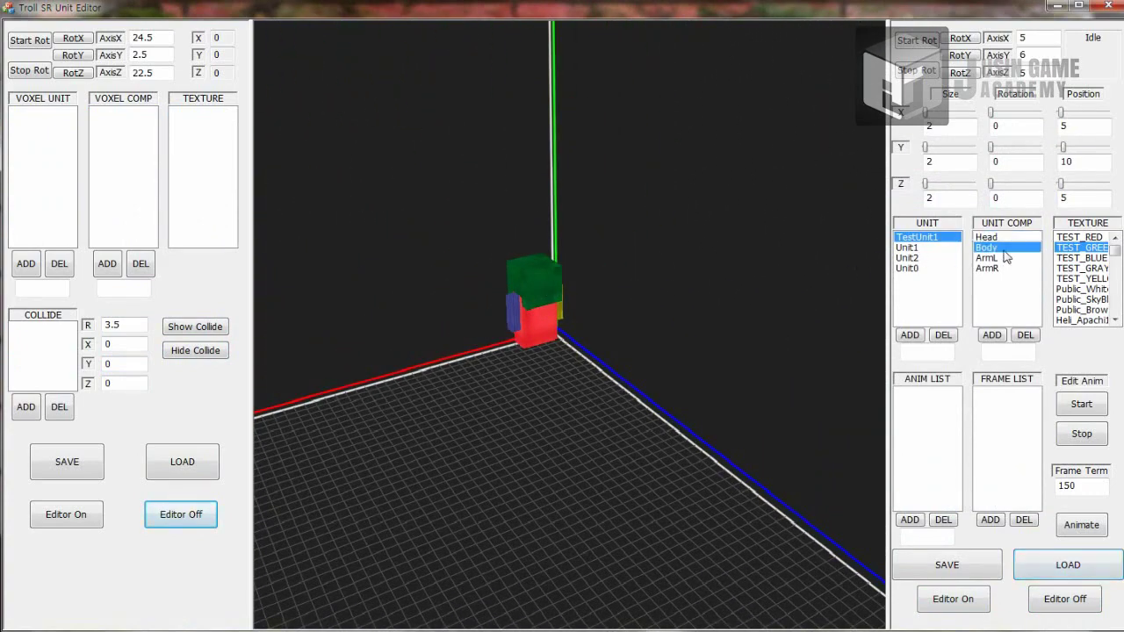
click(1009, 268)
click(1009, 258)
click(1006, 239)
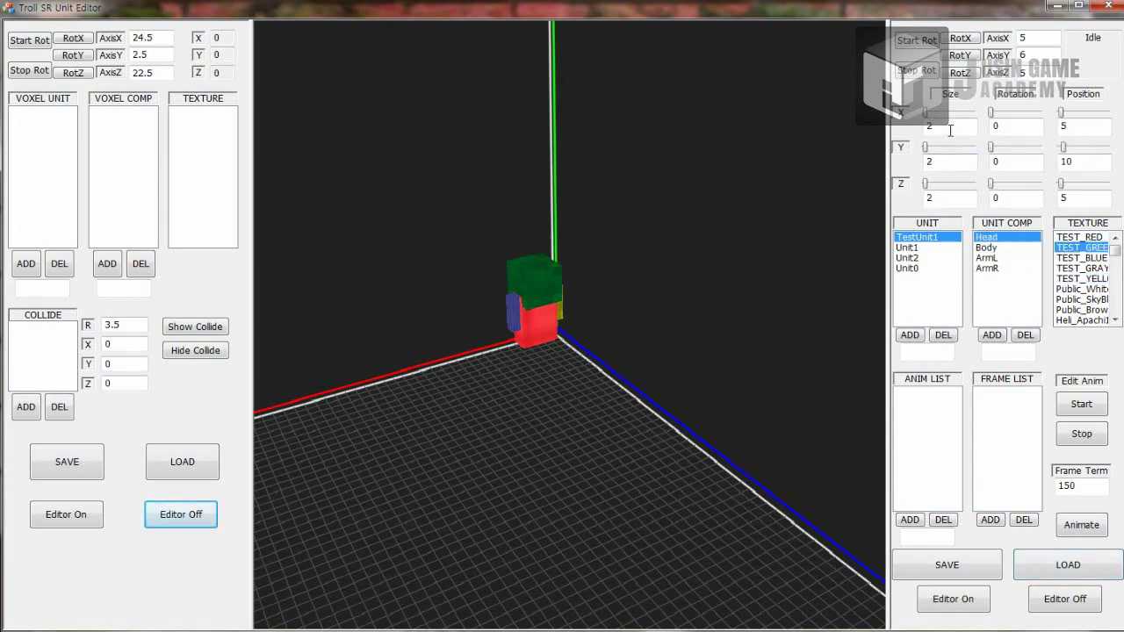
Step: Try an X size of 4 on TestUnit1's Head component, restoring it to 2
text(4)
click(947, 166)
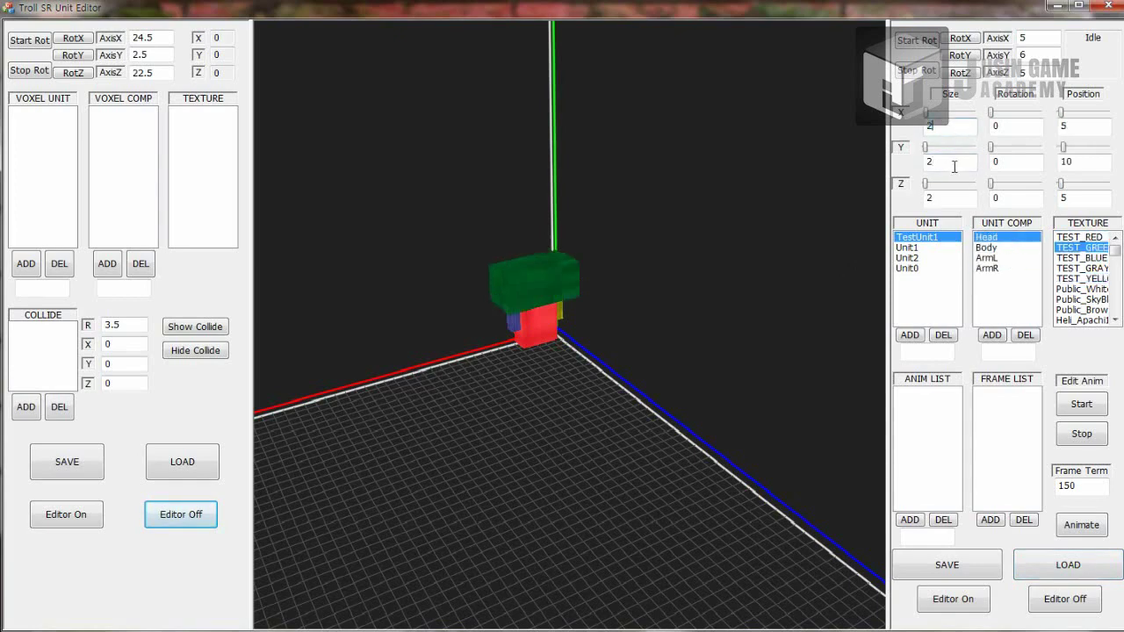
click(953, 163)
Step: Try an X rotation of 2 on TestUnit1's Head component, restoring it to 0
click(1008, 161)
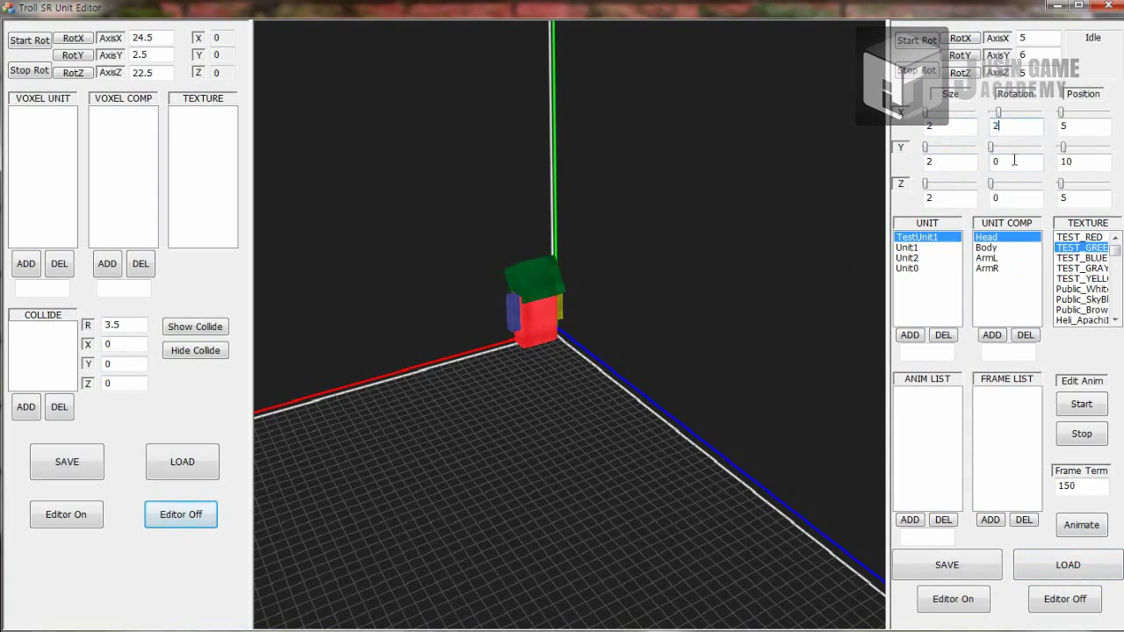
text(2)
click(1014, 161)
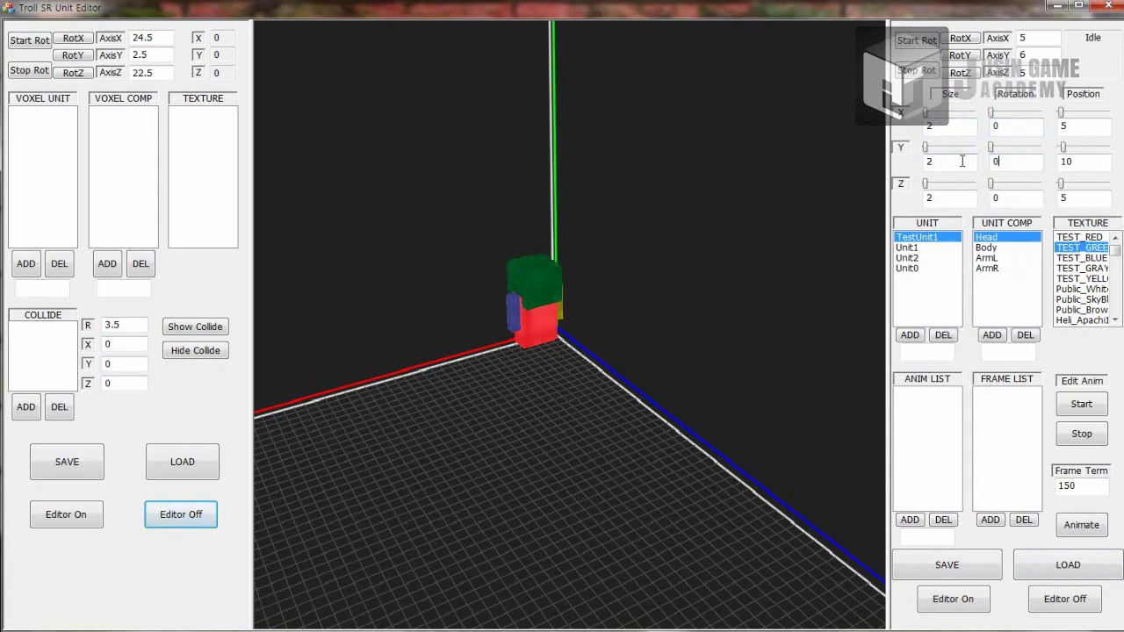
Step: Try Y and Z sizes of 4 on TestUnit1's Head component, restoring both to 2
click(952, 201)
text(4)
click(952, 163)
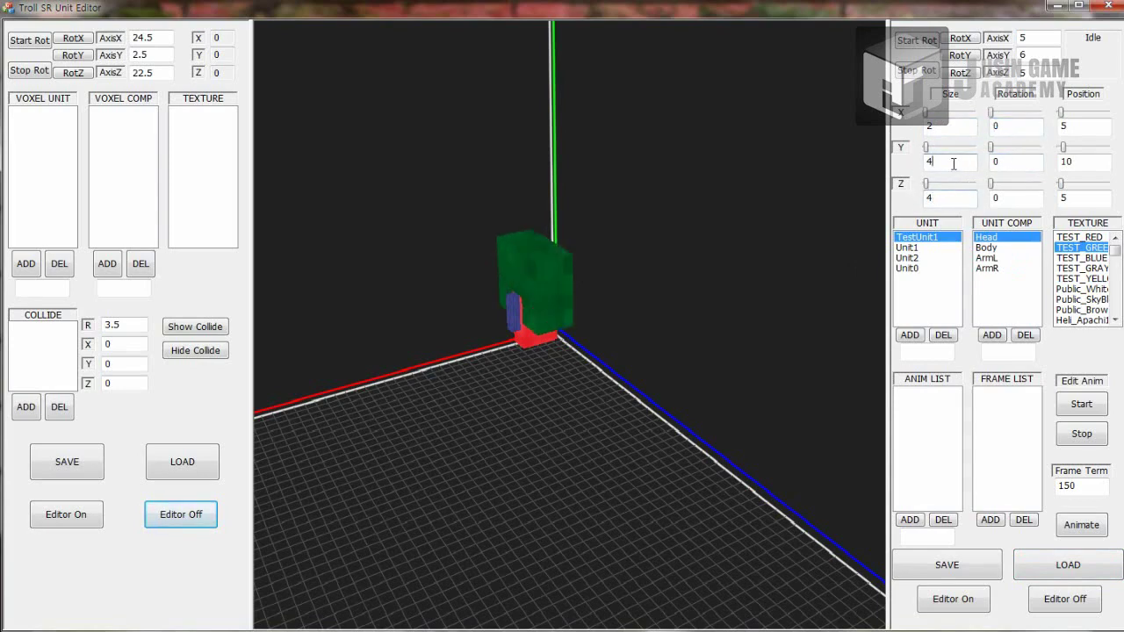
text(2)
Step: Try raising TestUnit1's Head component to Y positions 15 and about 19.35, restoring it to 10
click(1091, 159)
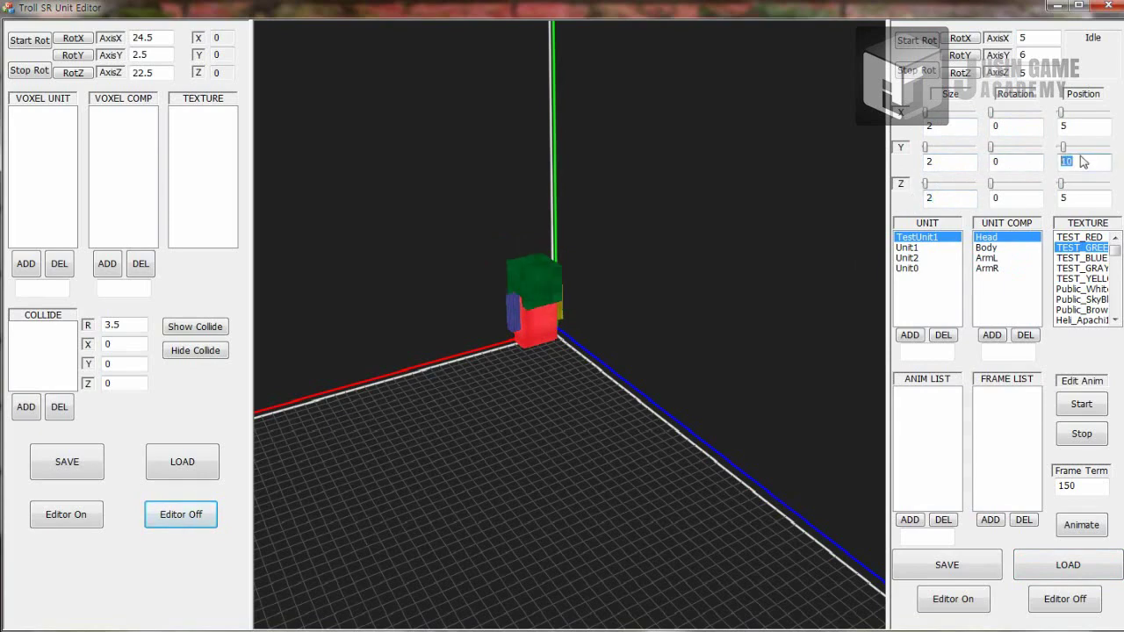
text(15)
click(1085, 200)
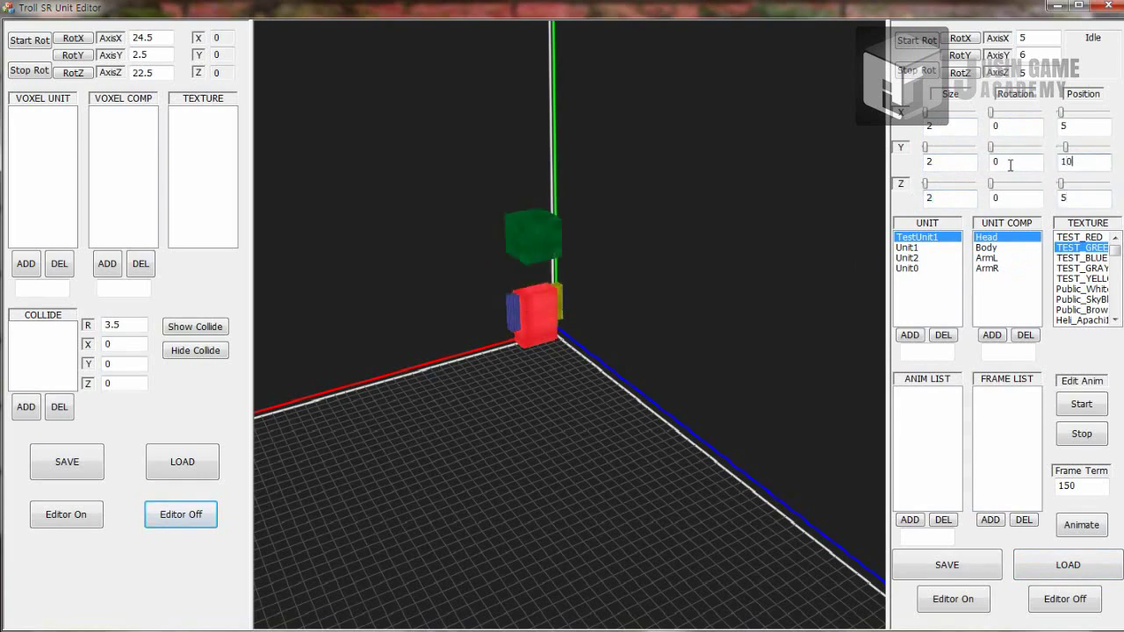
click(1010, 165)
mouse_move(1064, 148)
mouse_down()
mouse_move(1078, 150)
mouse_move(1067, 150)
mouse_up()
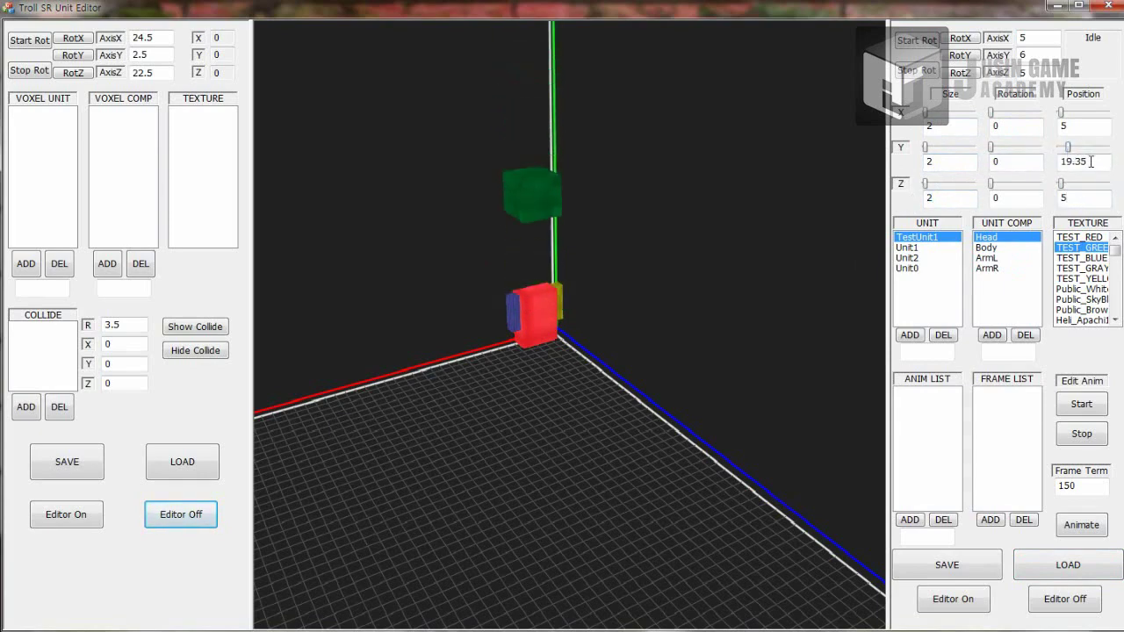
Step: Try adjusting the rotation of TestUnit1's Head component about its axes
click(1016, 200)
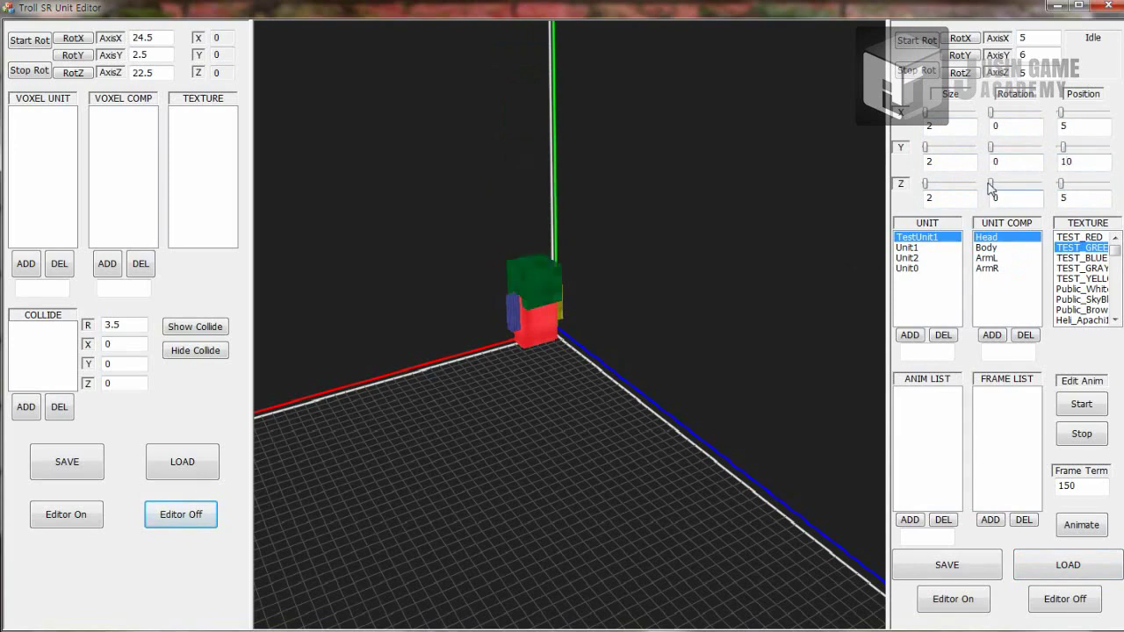
drag(993, 185, 974, 125)
Step: Try stretching TestUnit1's Body component to an X size of 100, restoring it to 2
click(999, 249)
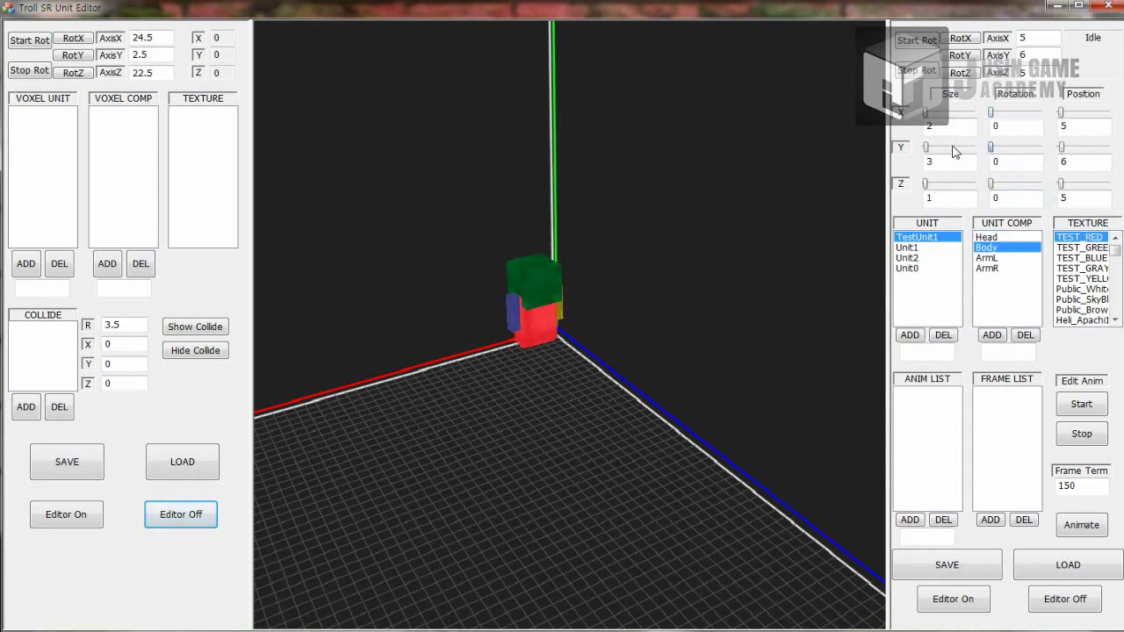
drag(926, 114, 969, 117)
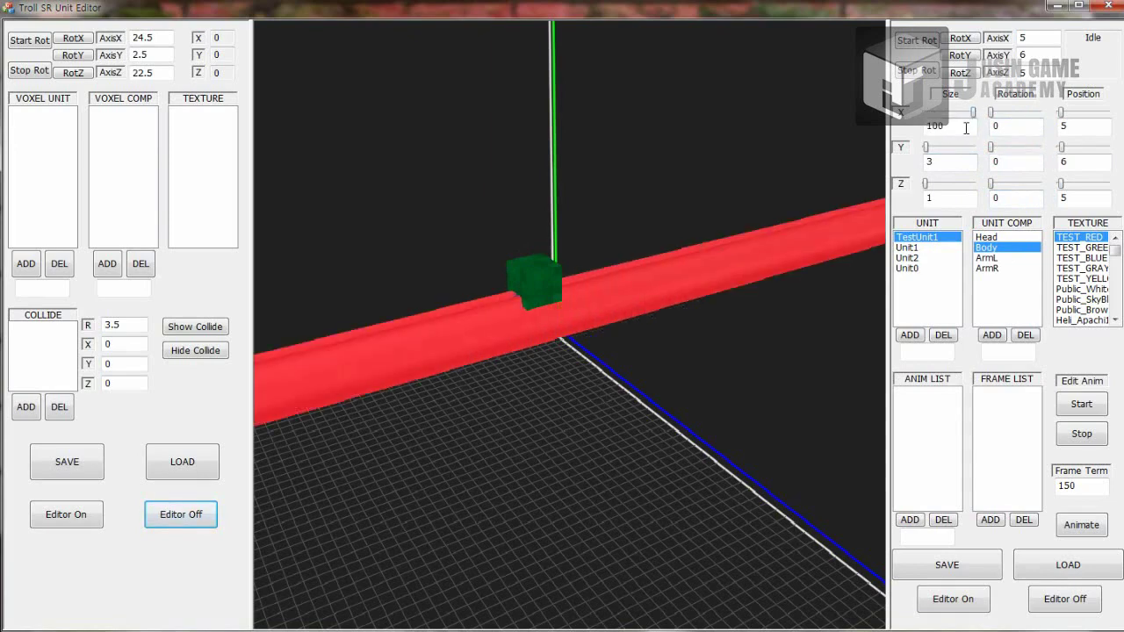
text(2)
click(963, 161)
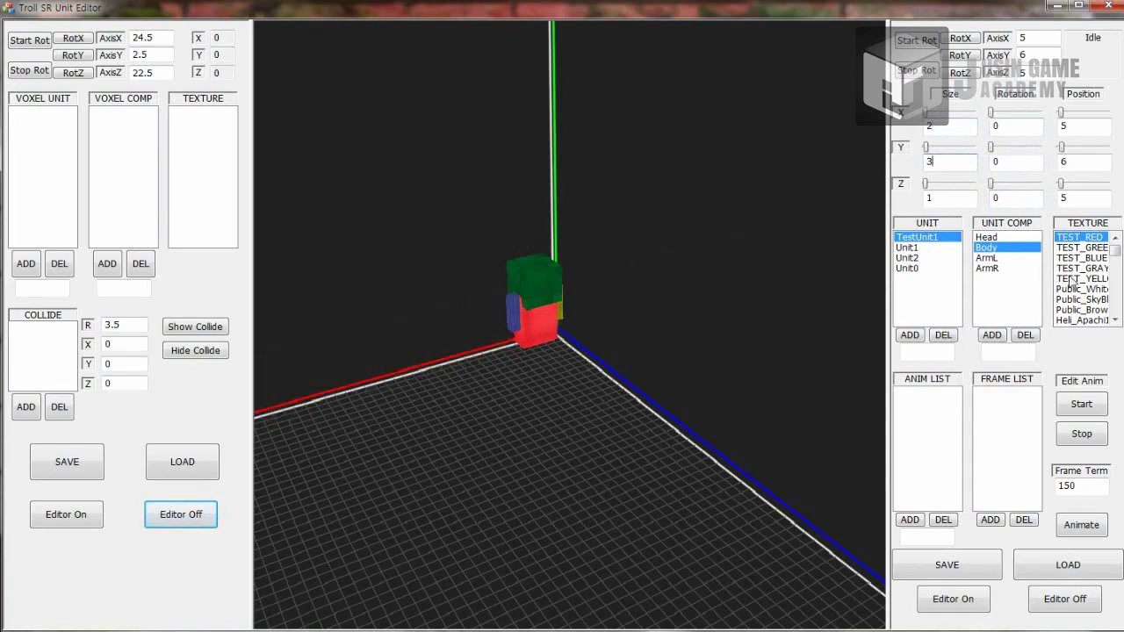
Step: Try the green, gray, blue, white and sky-blue textures on TestUnit1's Body component, restoring TEST_RED
click(1085, 299)
click(1082, 248)
click(1082, 267)
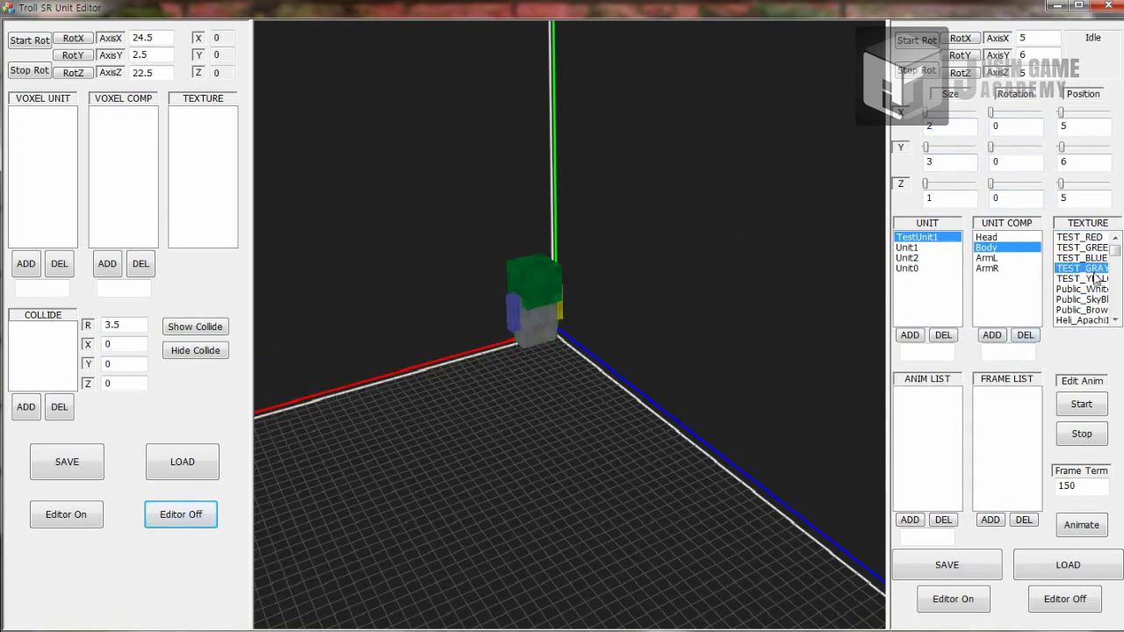
click(1085, 299)
click(1093, 258)
click(1093, 237)
click(1097, 289)
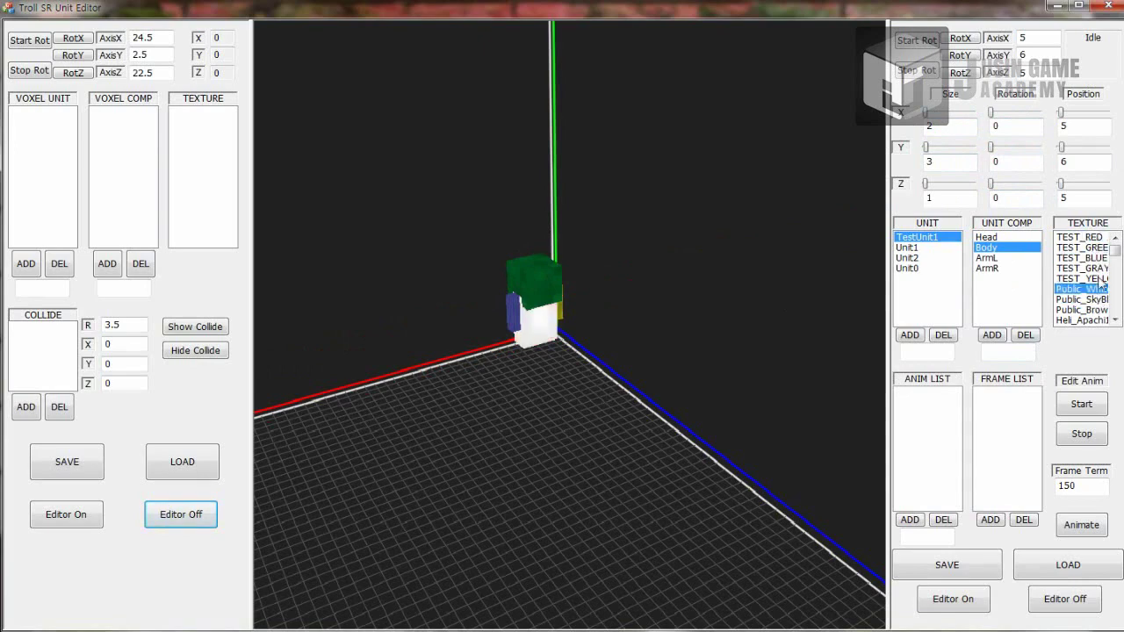
click(1097, 268)
click(1097, 238)
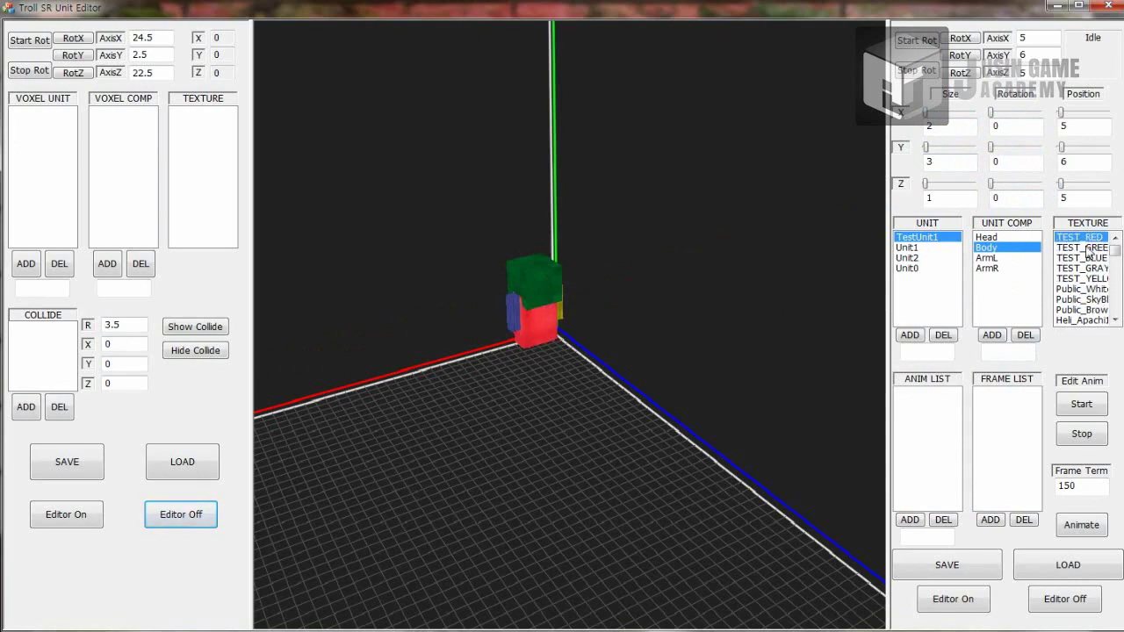
Step: Start animation editing for TestUnit1 and examine the frames of its Move animation
click(1078, 412)
click(1008, 407)
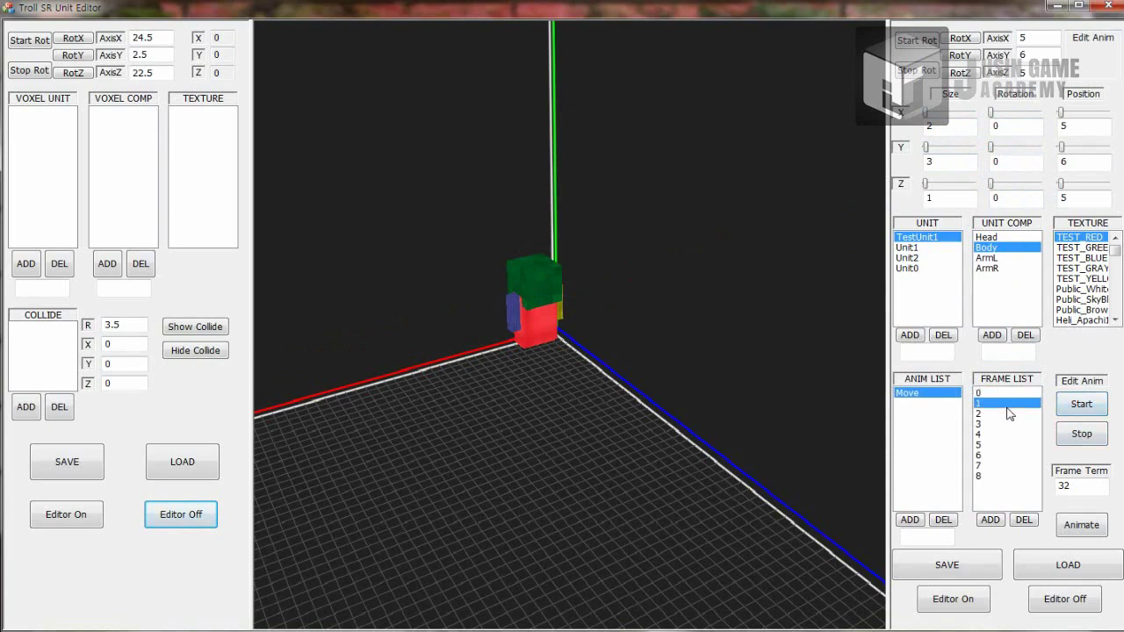
click(1007, 423)
click(1006, 436)
click(1002, 462)
drag(1004, 467, 1005, 400)
Step: Play TestUnit1's Move animation and stop animation editing
click(1073, 527)
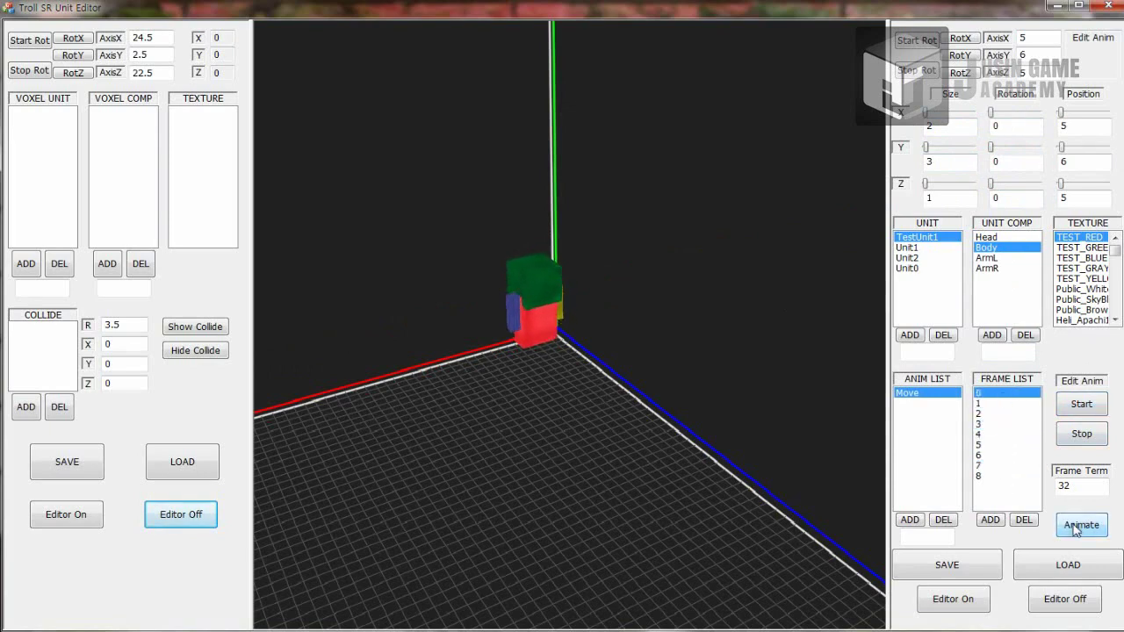
click(1085, 435)
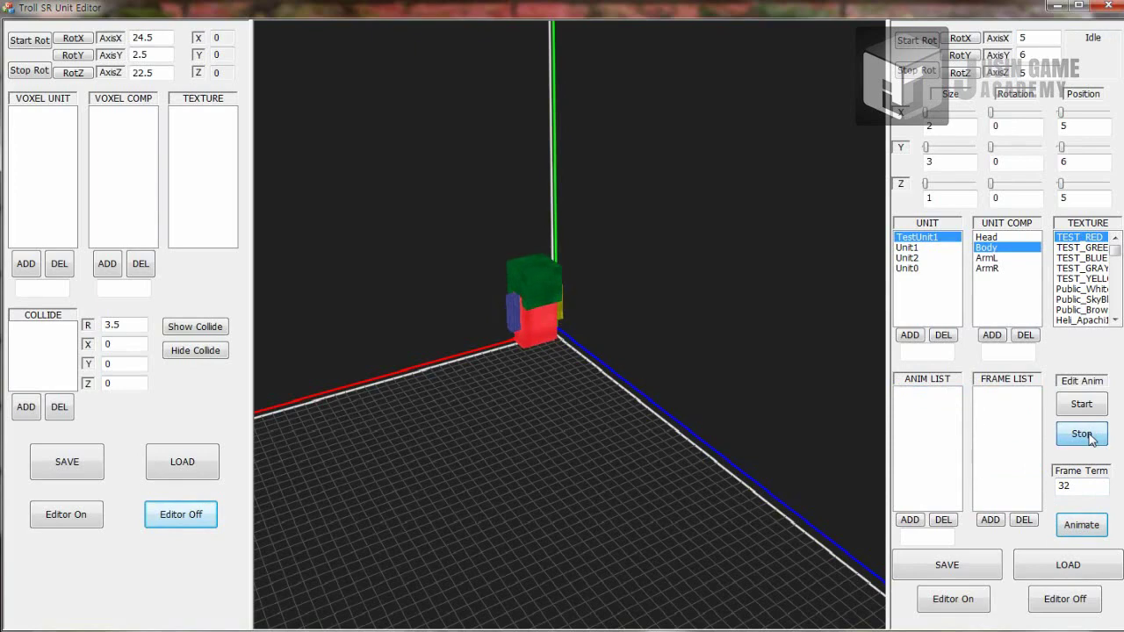
Step: Start animation editing for Unit2, play its Move animation, and stop animation editing
click(920, 258)
click(1066, 400)
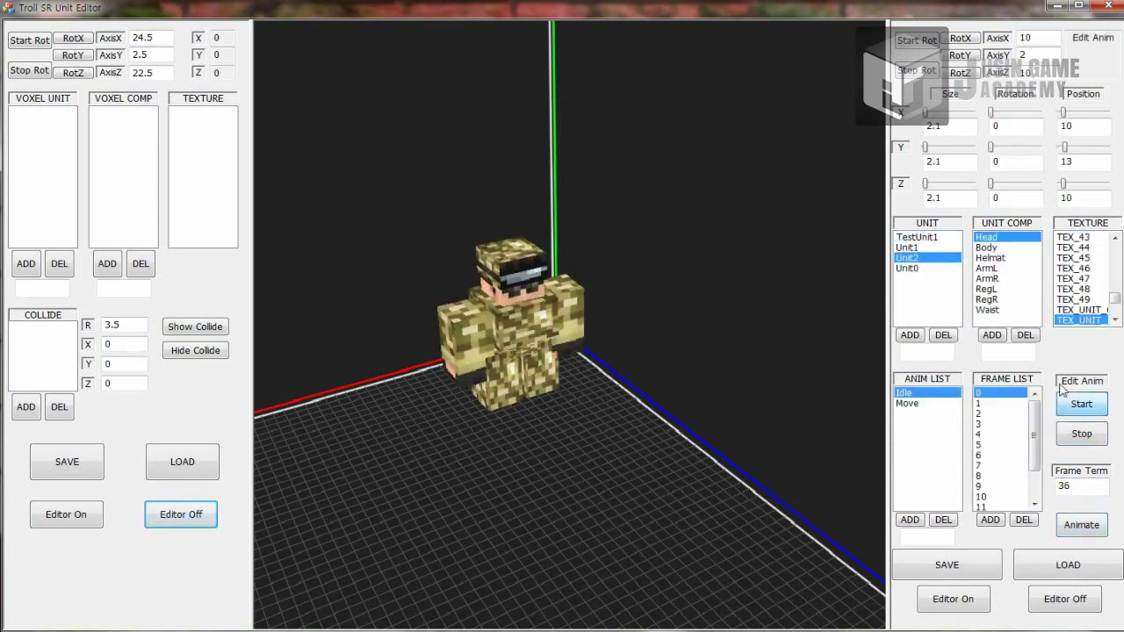
click(1078, 525)
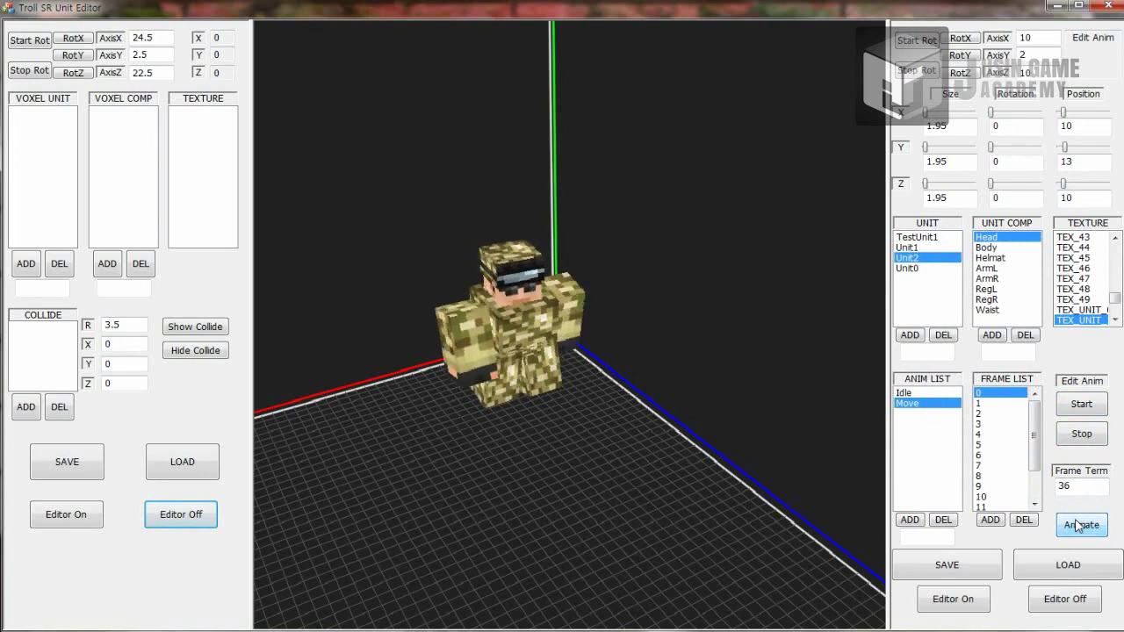
click(1078, 435)
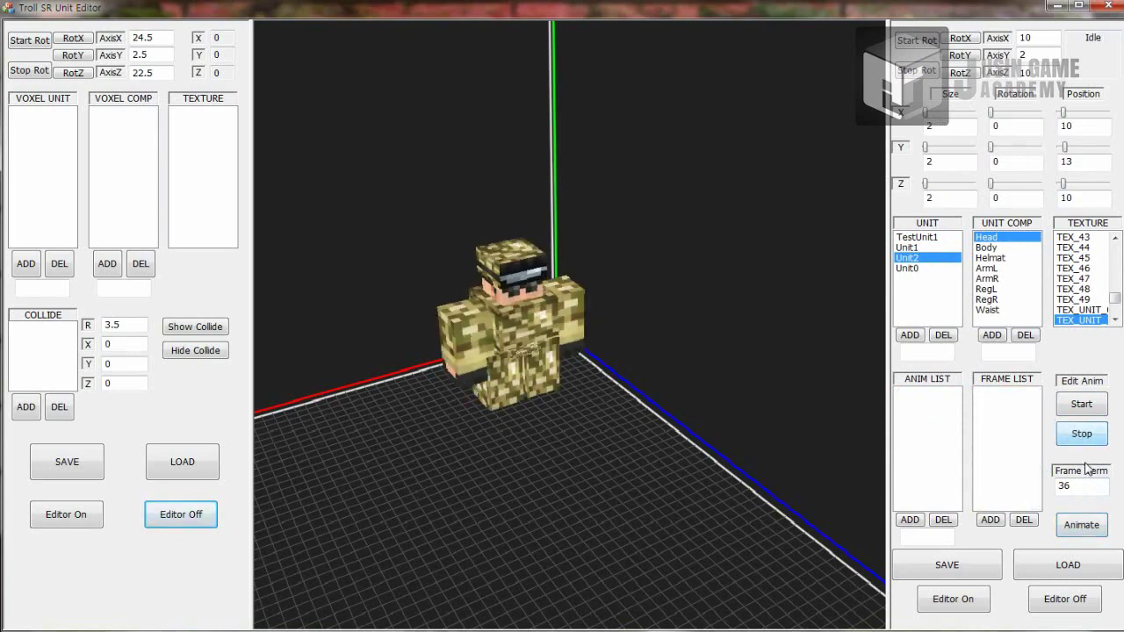
Step: Start animation editing for Unit2 and examine the poses in the frames of its Move animation
click(1086, 406)
click(935, 403)
click(1004, 405)
click(1004, 444)
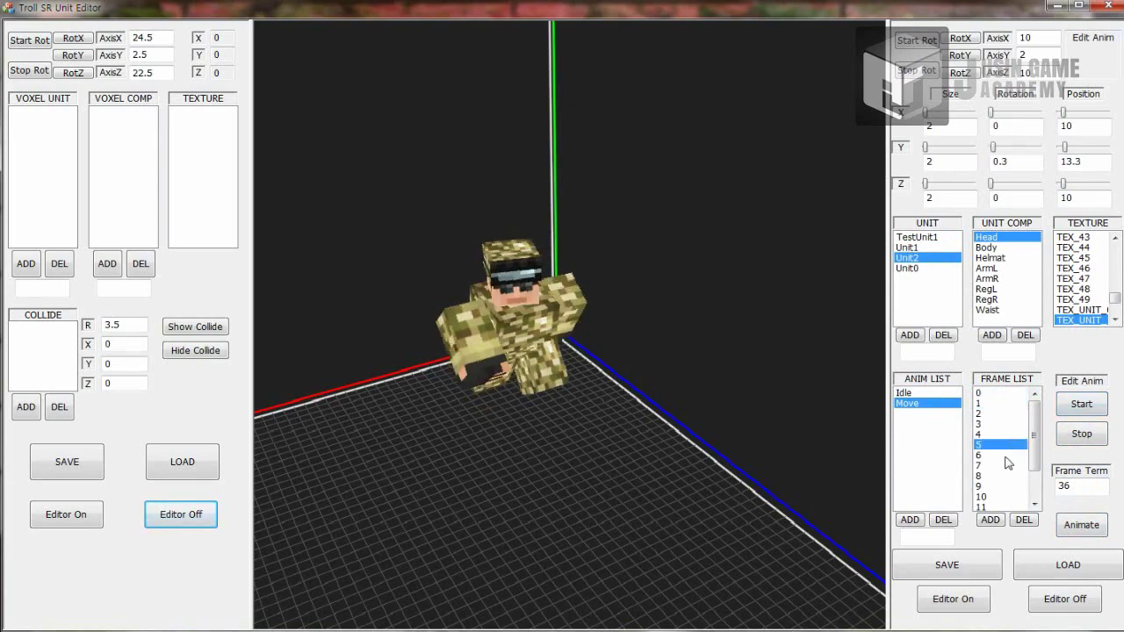
click(1005, 455)
click(1008, 466)
key(Down)
key(Down)
key(Down)
key(Down)
key(Up)
key(Up)
key(Up)
key(Up)
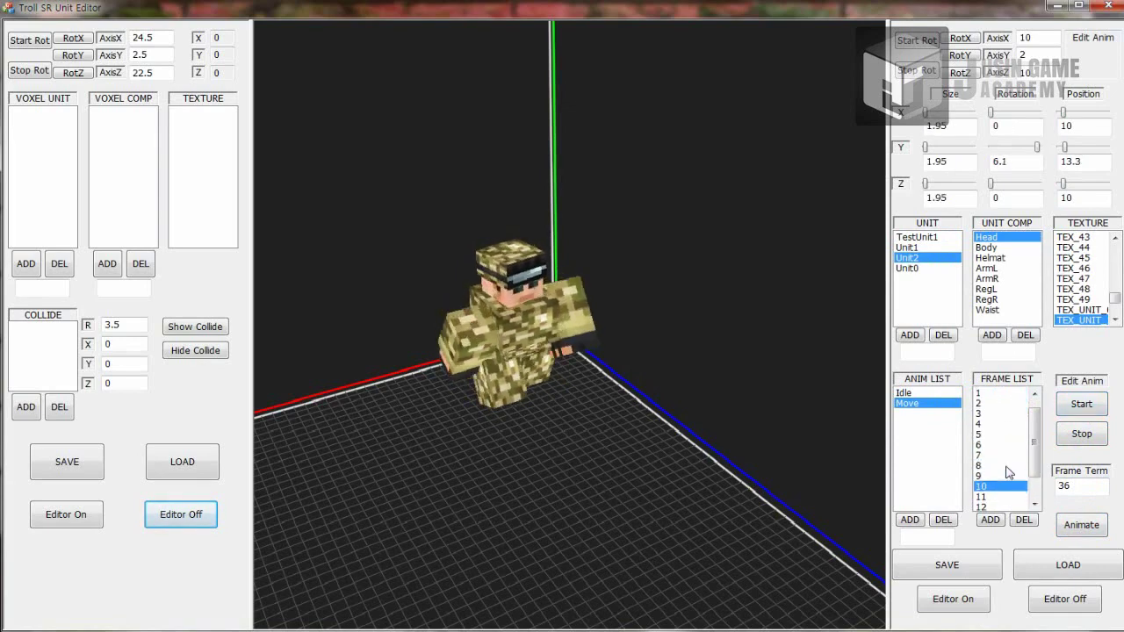
Step: Set the Head's X size to 3 and then 5 in frame 4 of Unit2's Move animation
click(997, 424)
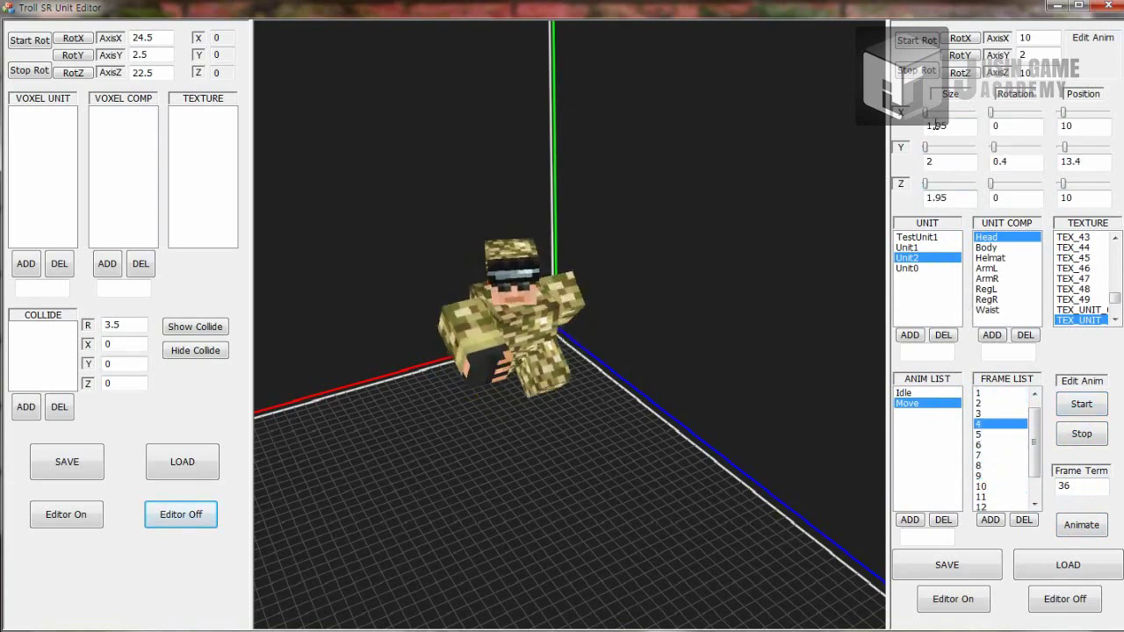
click(956, 161)
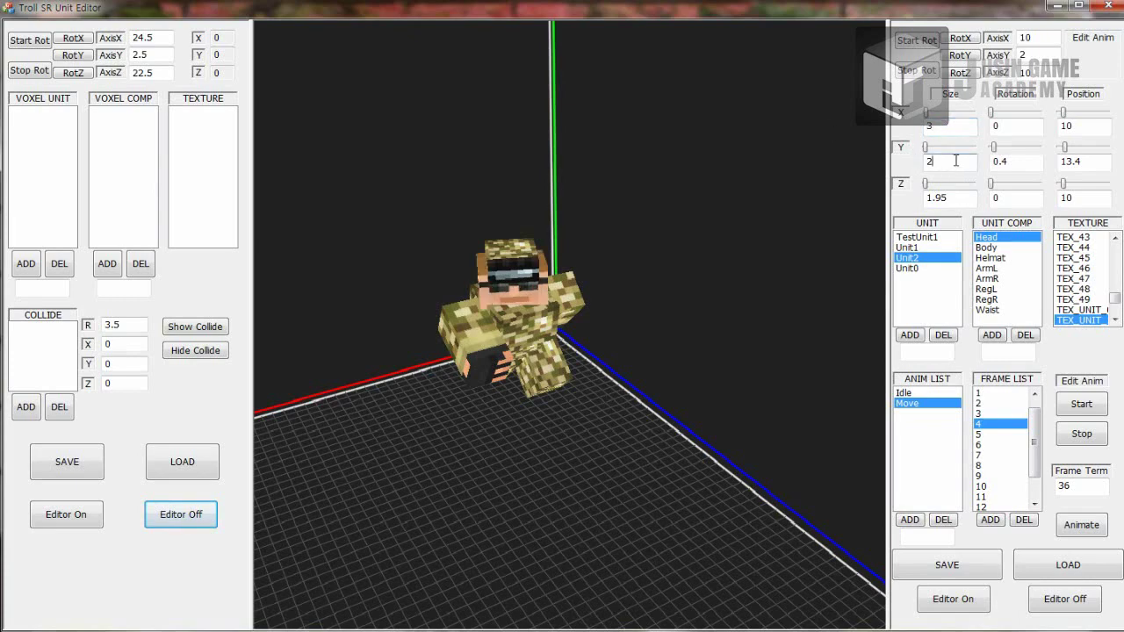
click(958, 165)
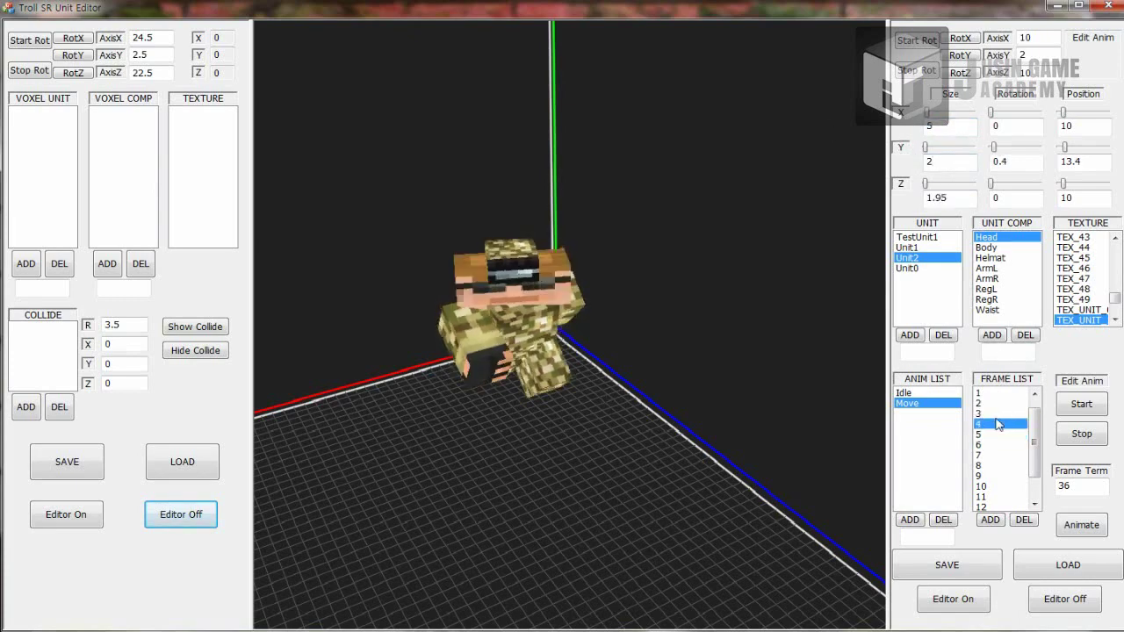
Step: Play the Escape animation of Unit0
click(908, 268)
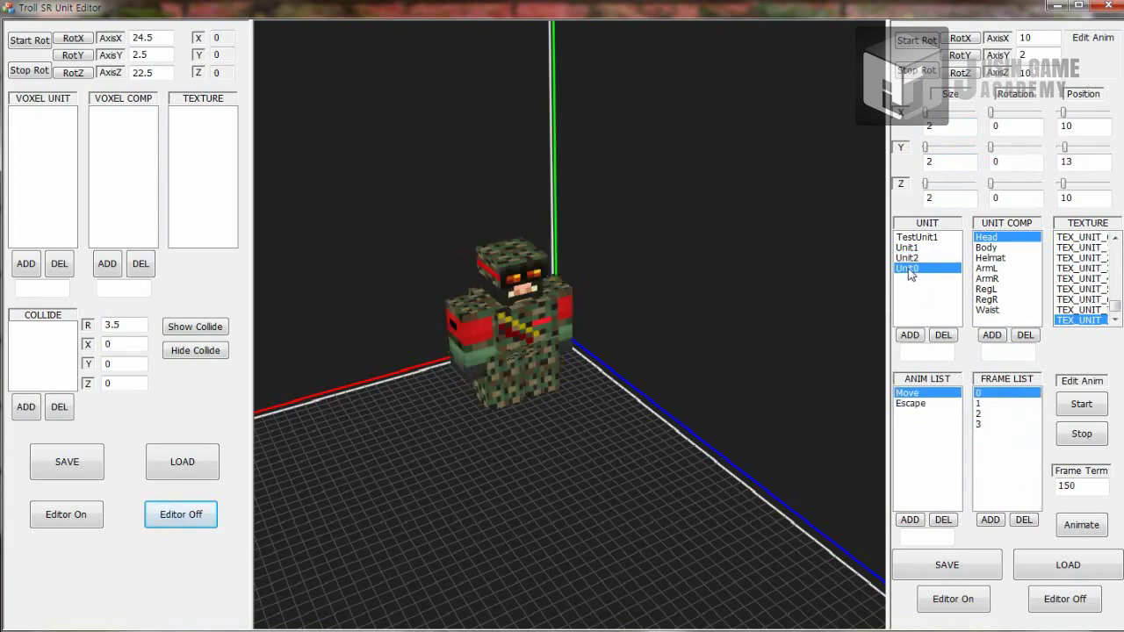
click(919, 404)
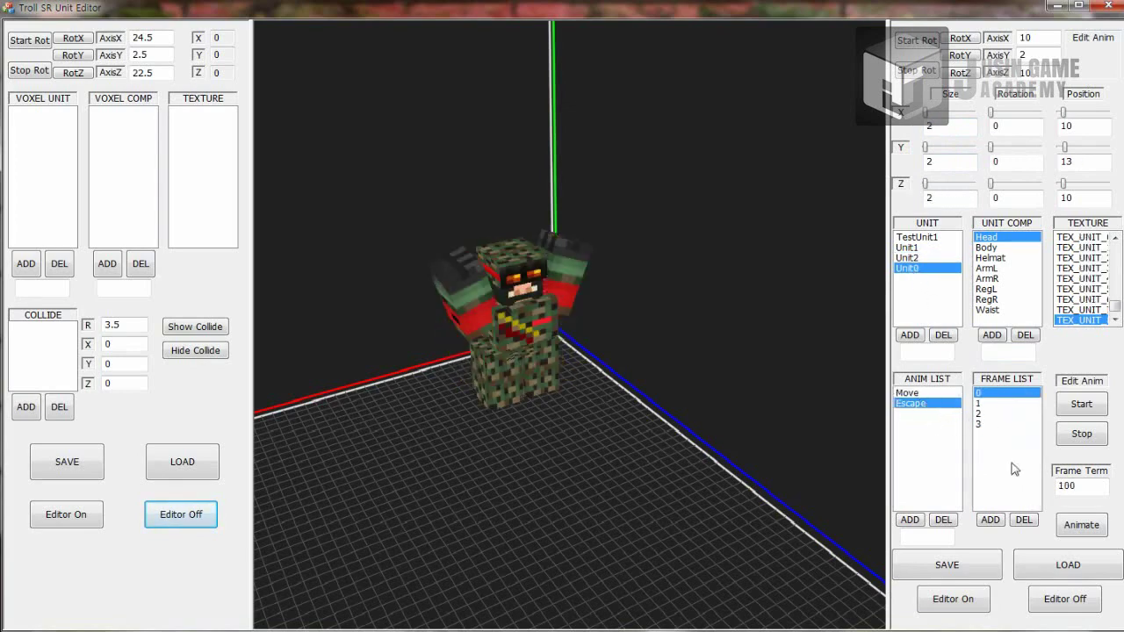
click(1081, 526)
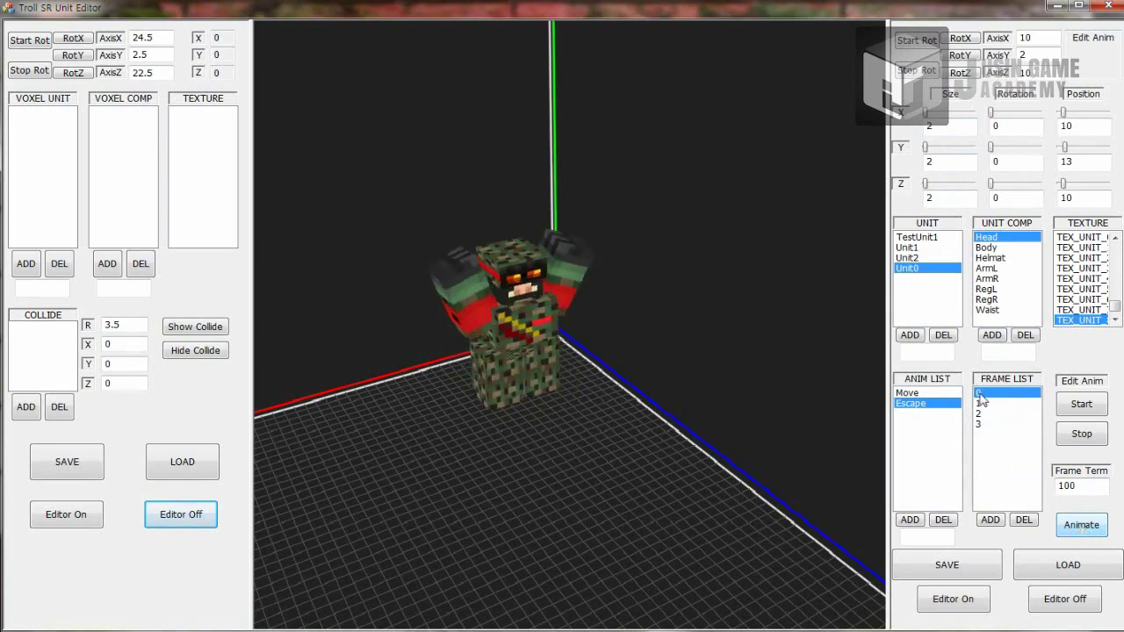
Step: Stop Unit0's animation editing and turn the unit editor off
click(1087, 438)
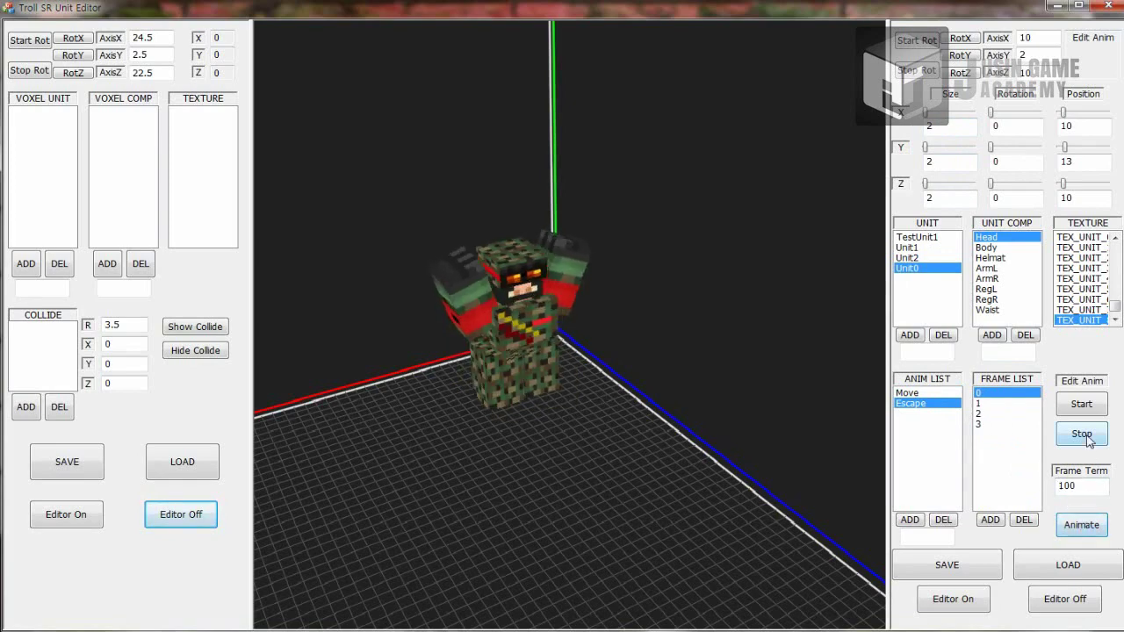
click(1087, 438)
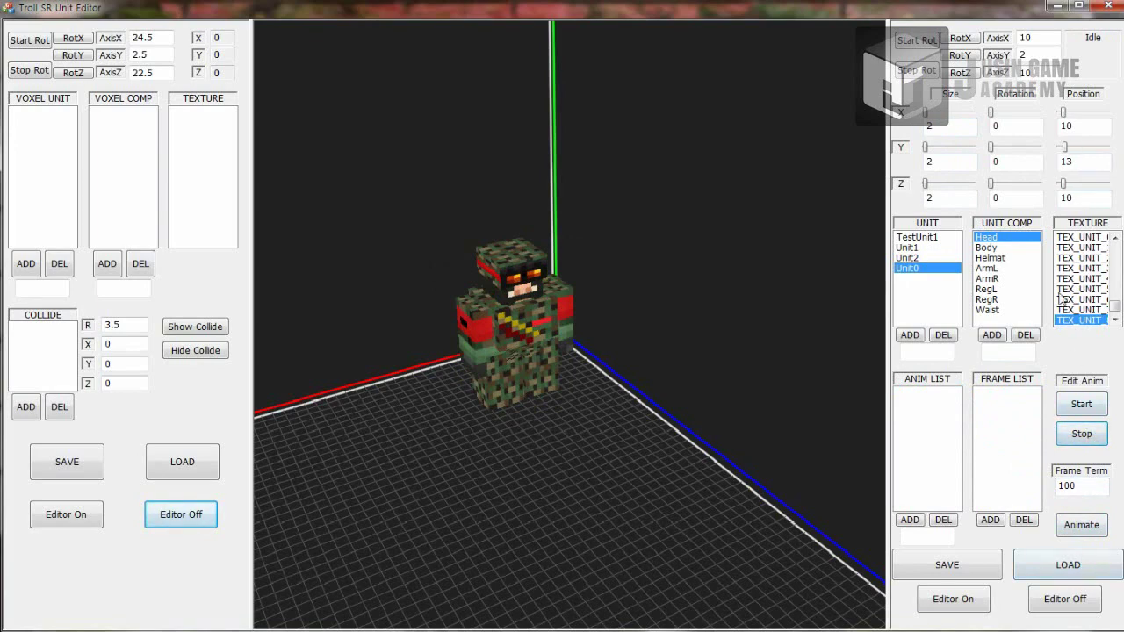
click(1066, 600)
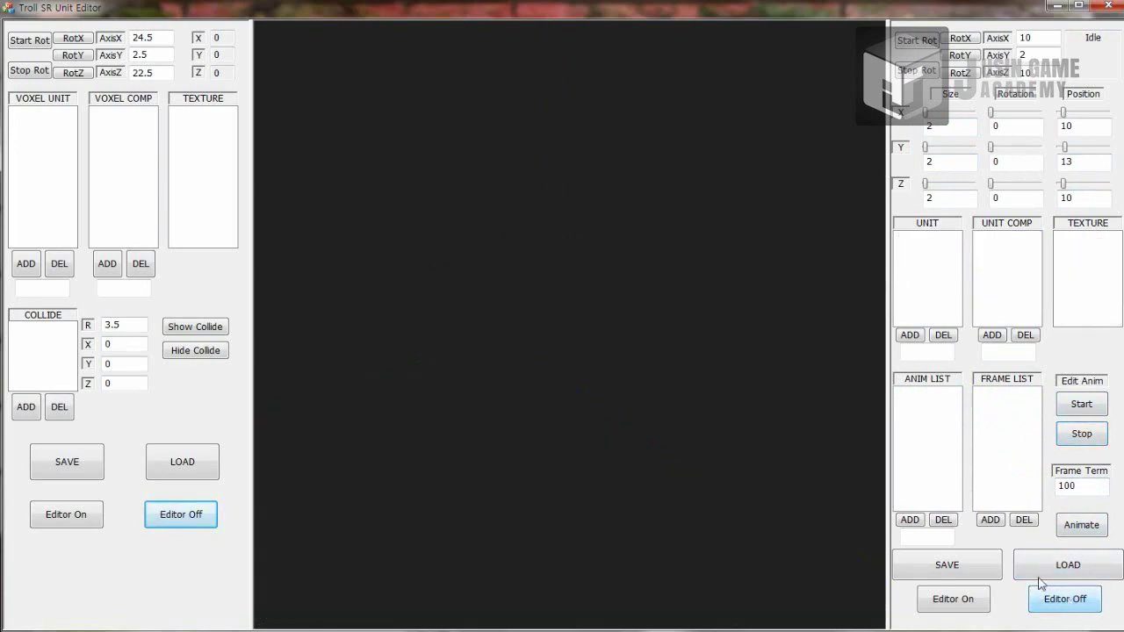